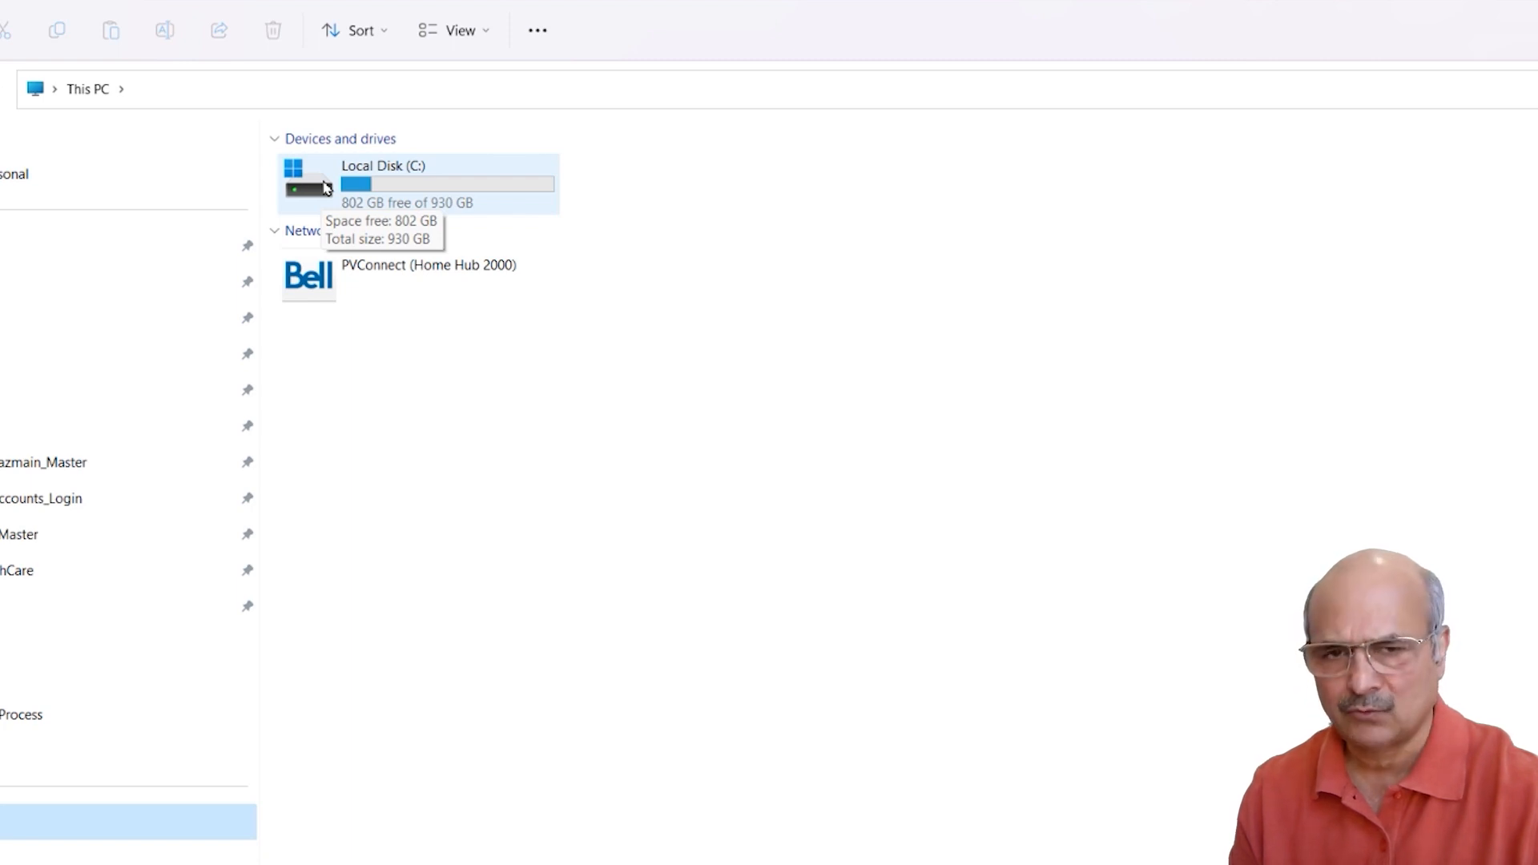
Select Local Disk (C:) under This PC, then open Disk Management and maximize its window
{"action": "left_click", "coordinate": [326, 187]}
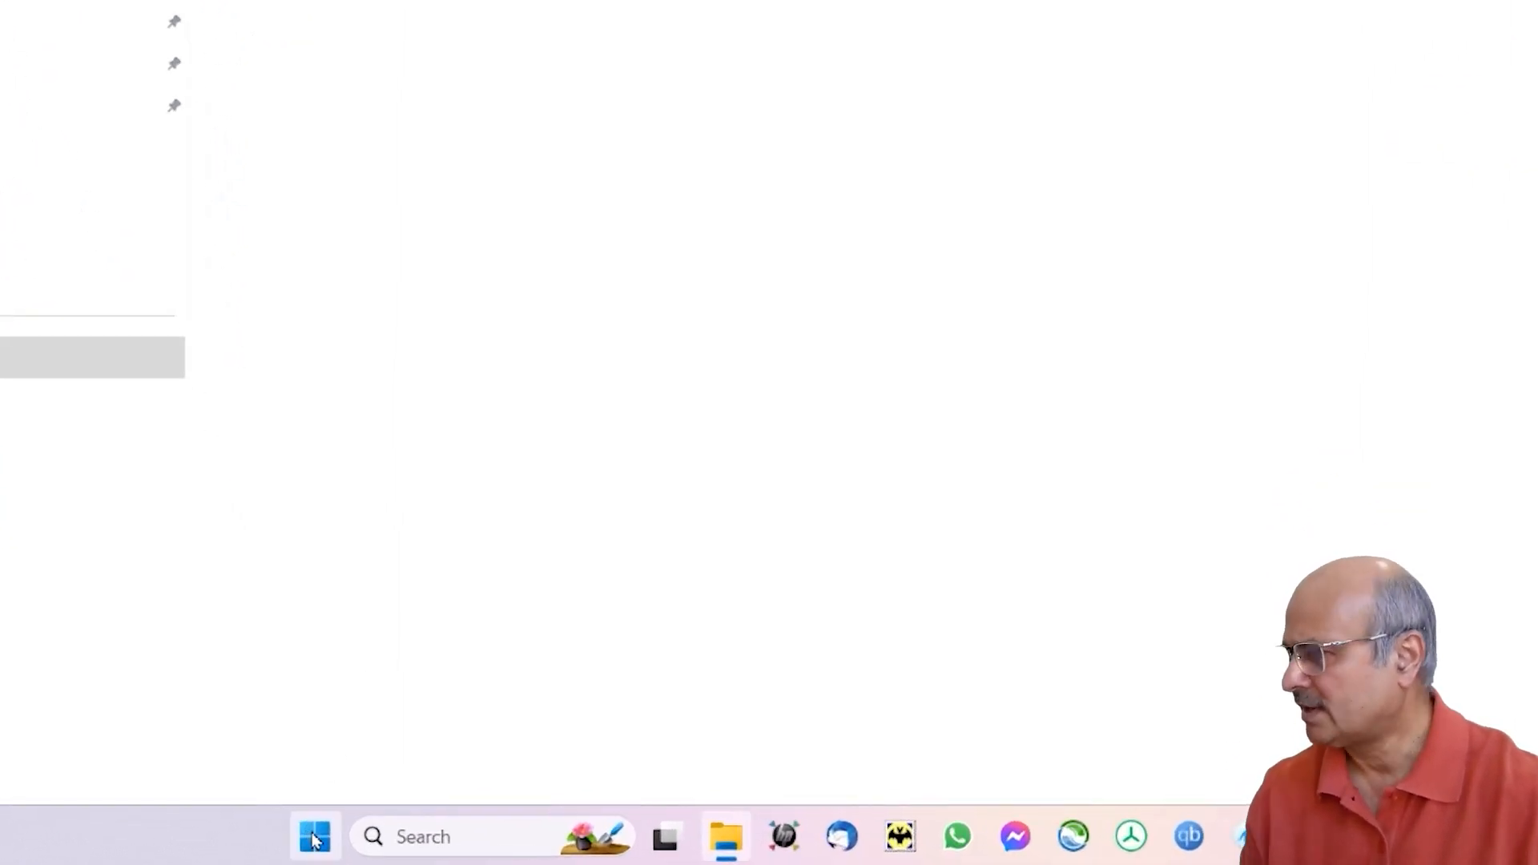
{"action": "right_click", "coordinate": [314, 839]}
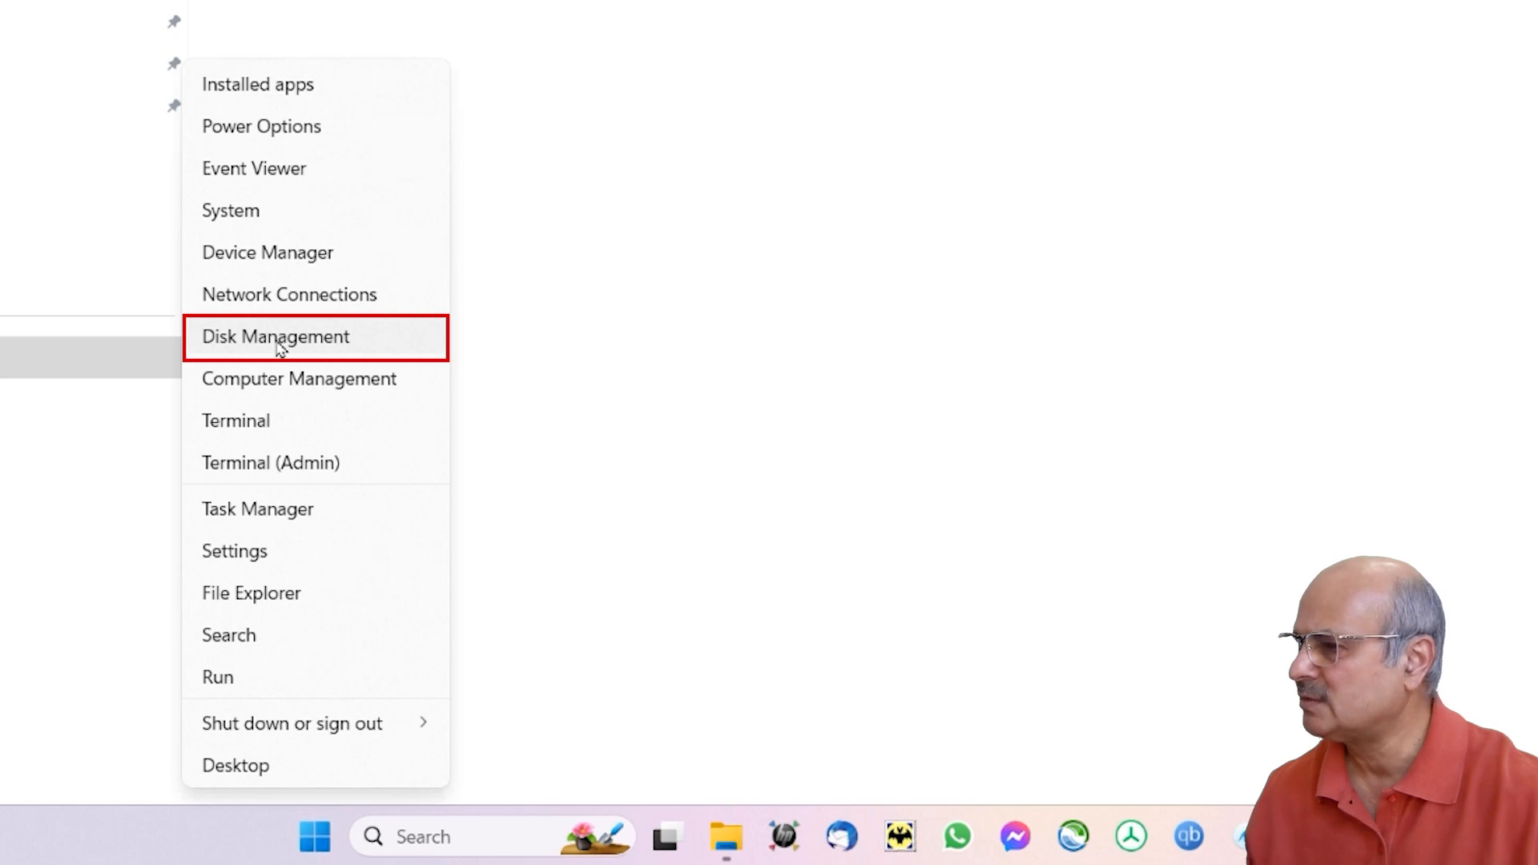
{"action": "left_click", "coordinate": [278, 344]}
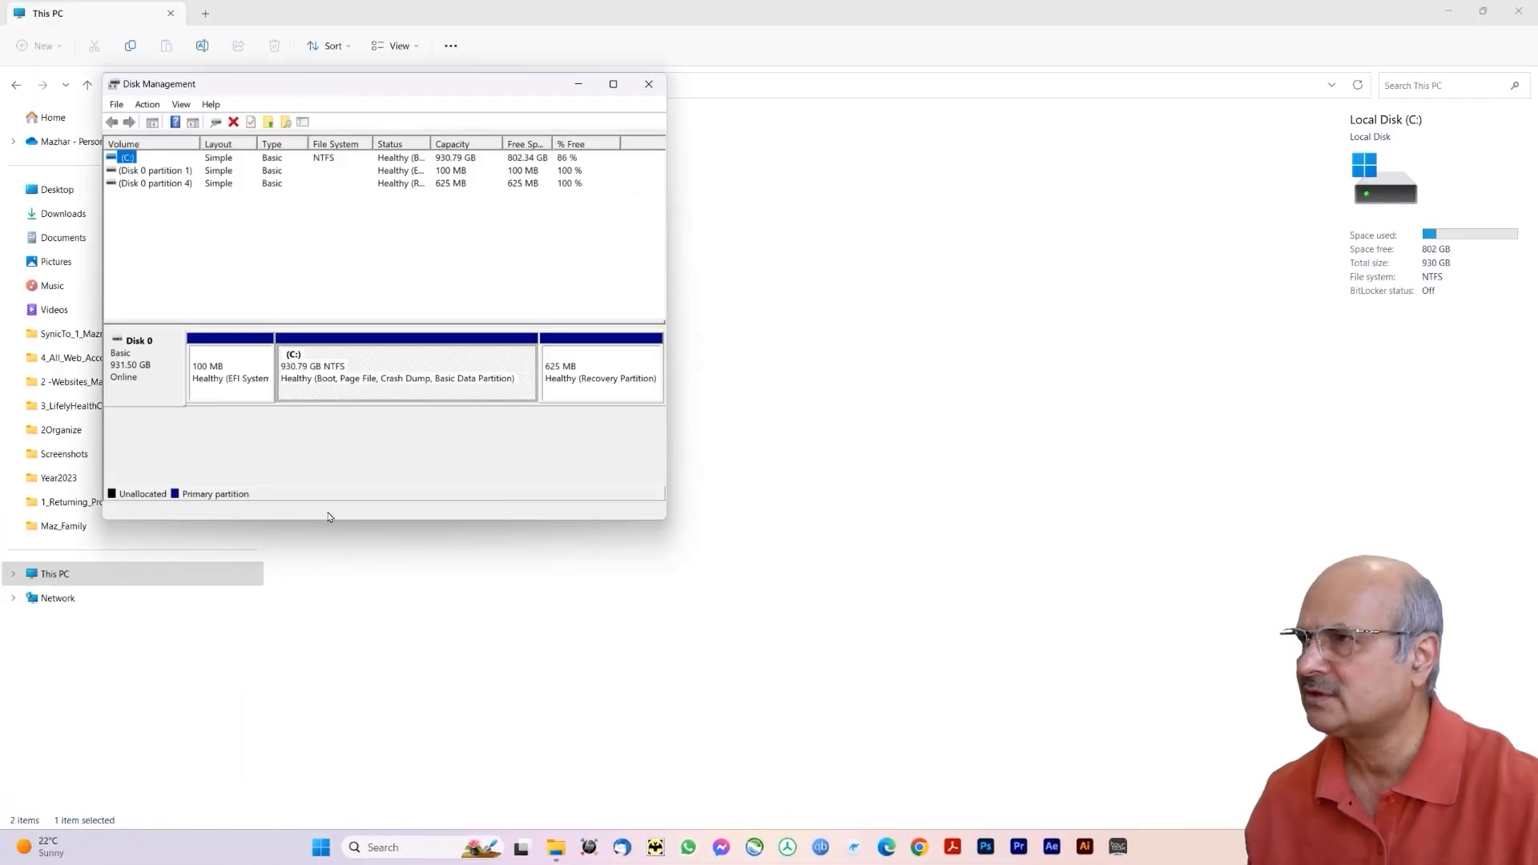
{"action": "left_click", "coordinate": [613, 85]}
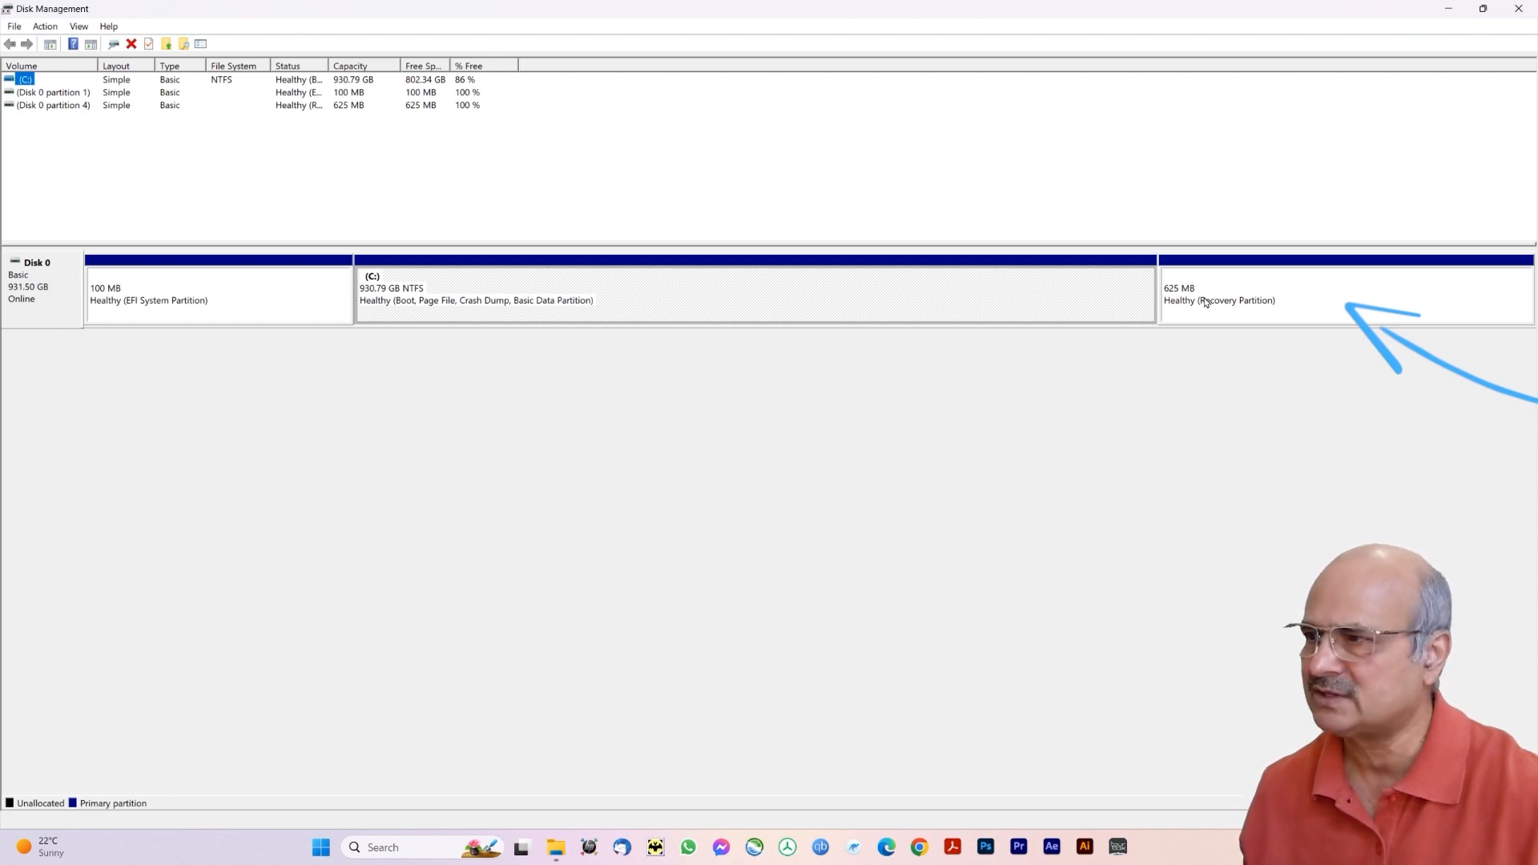
Shrink the C: volume by 600000 MB
{"action": "left_click", "coordinate": [797, 301]}
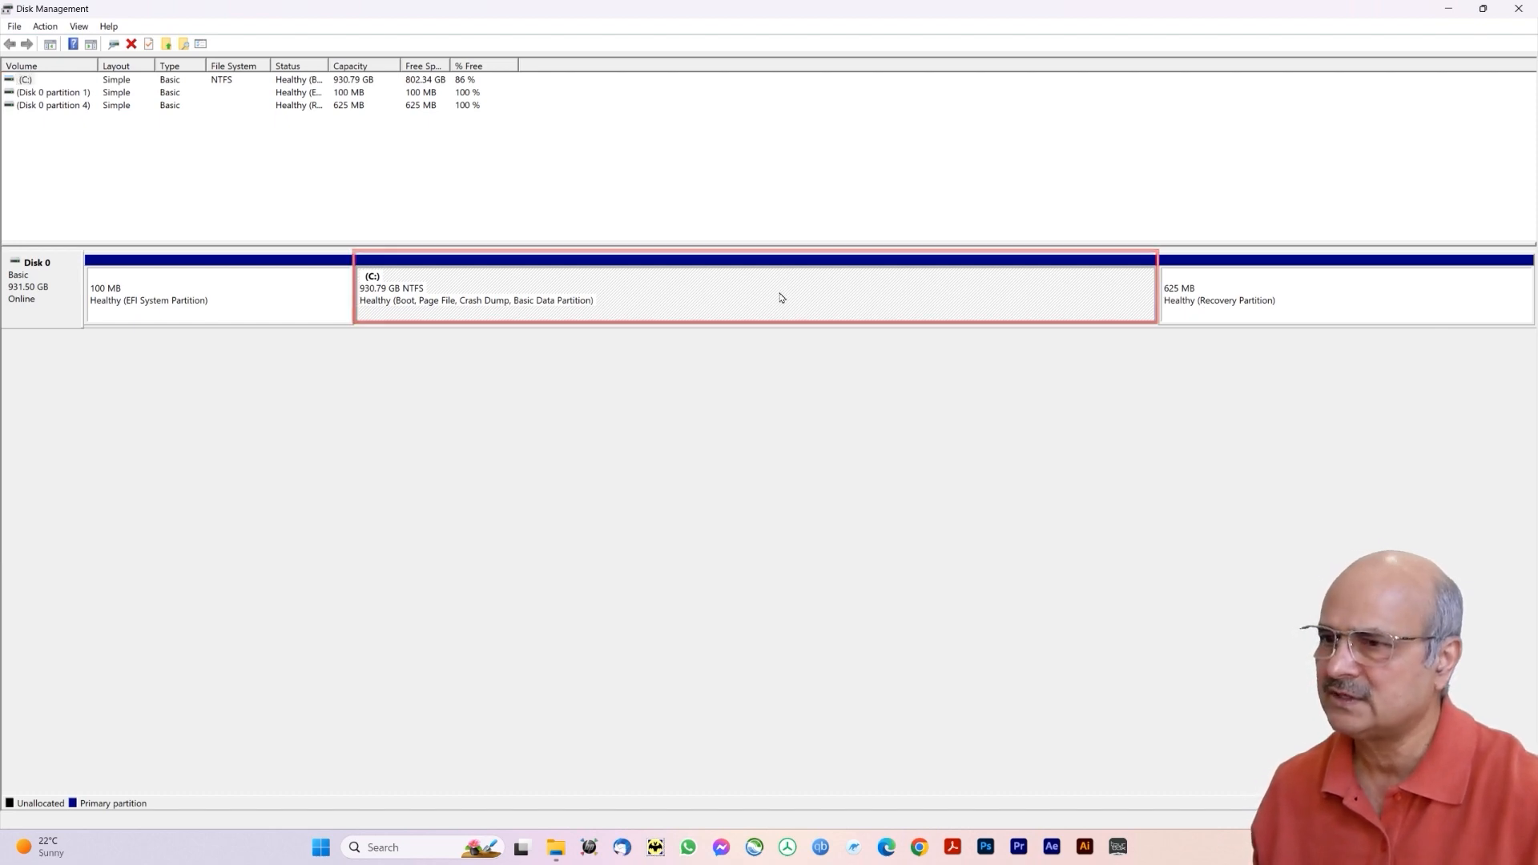
{"action": "right_click", "coordinate": [781, 297]}
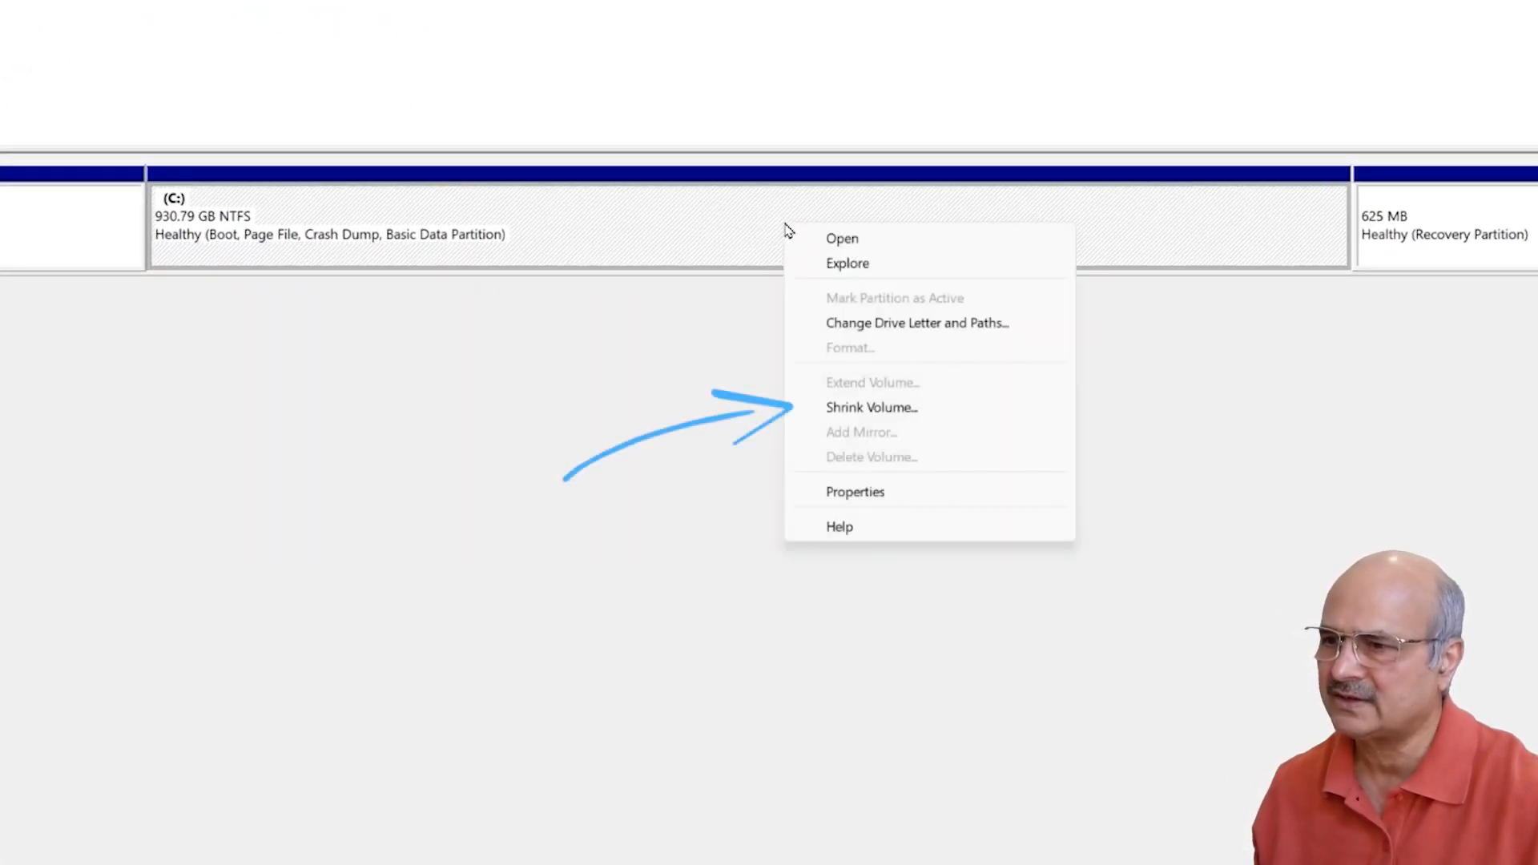
{"action": "left_click", "coordinate": [838, 408]}
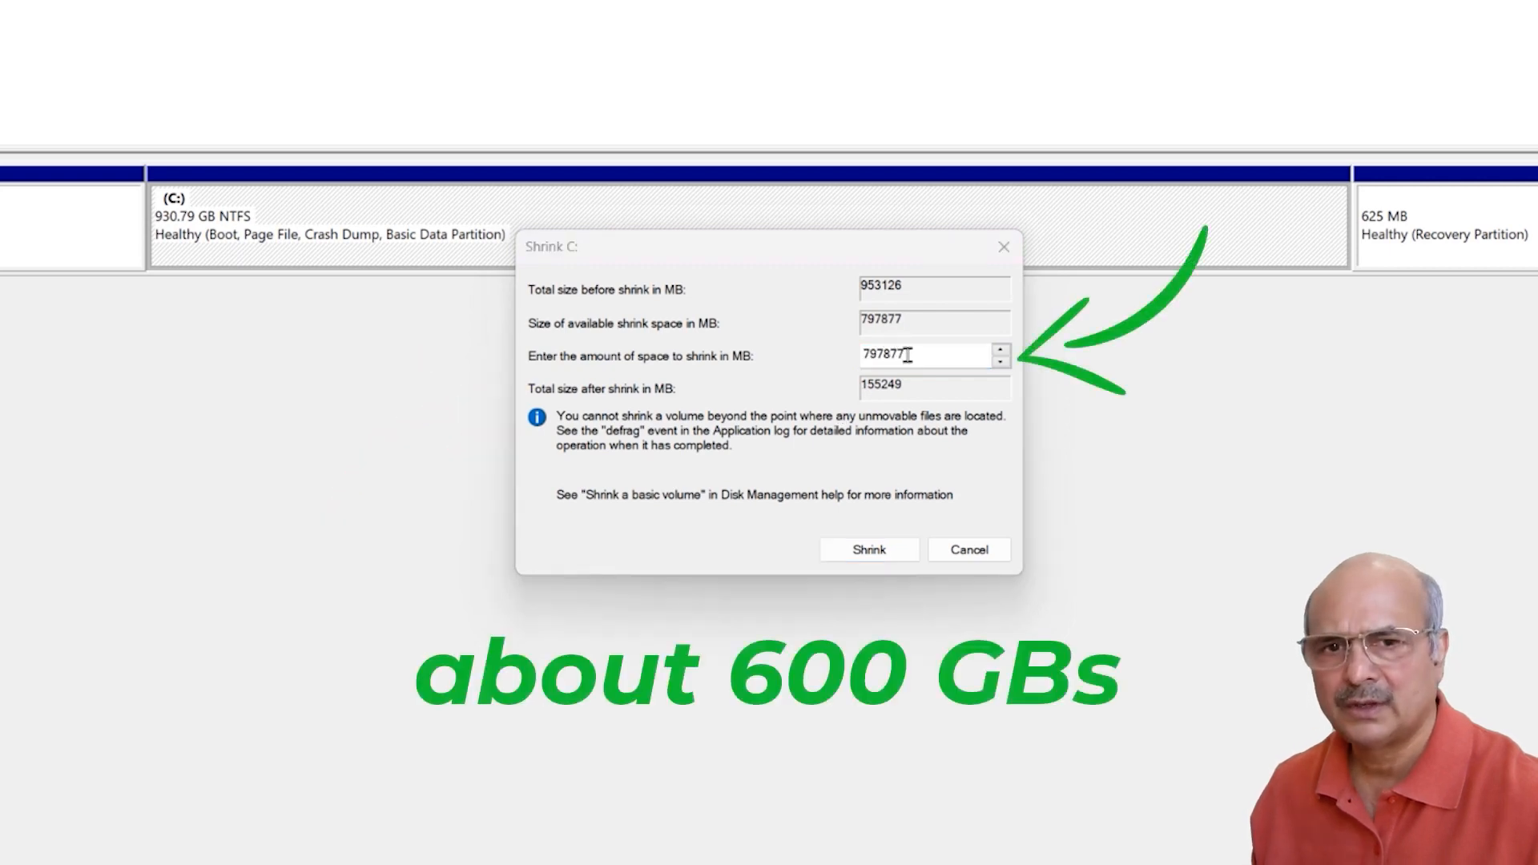
{"action": "left_click_drag", "start_coordinate": [907, 355], "coordinate": [857, 354]}
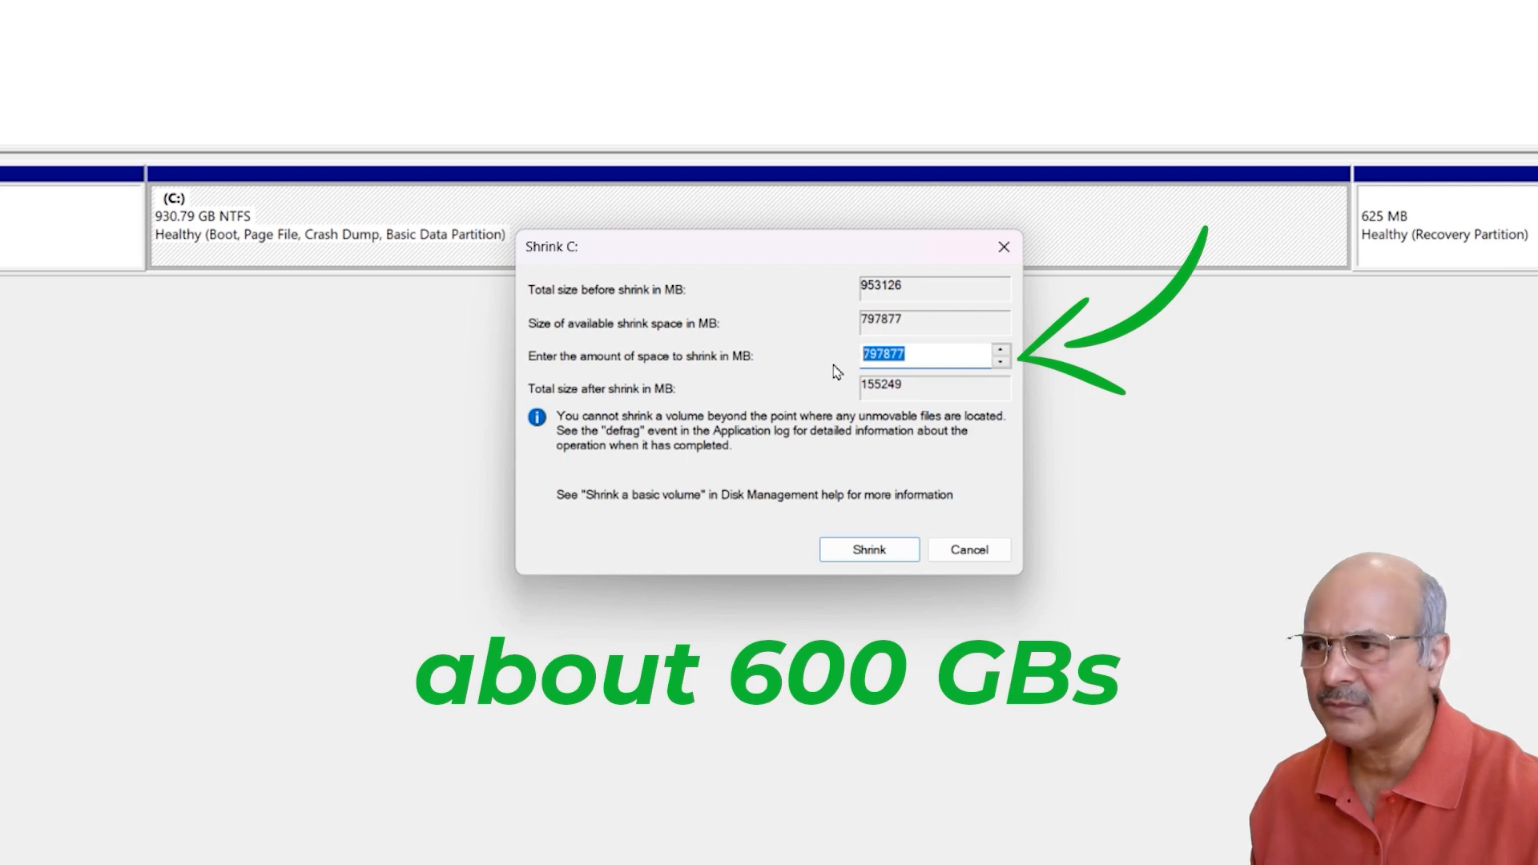
{"action": "type", "text": "600000"}
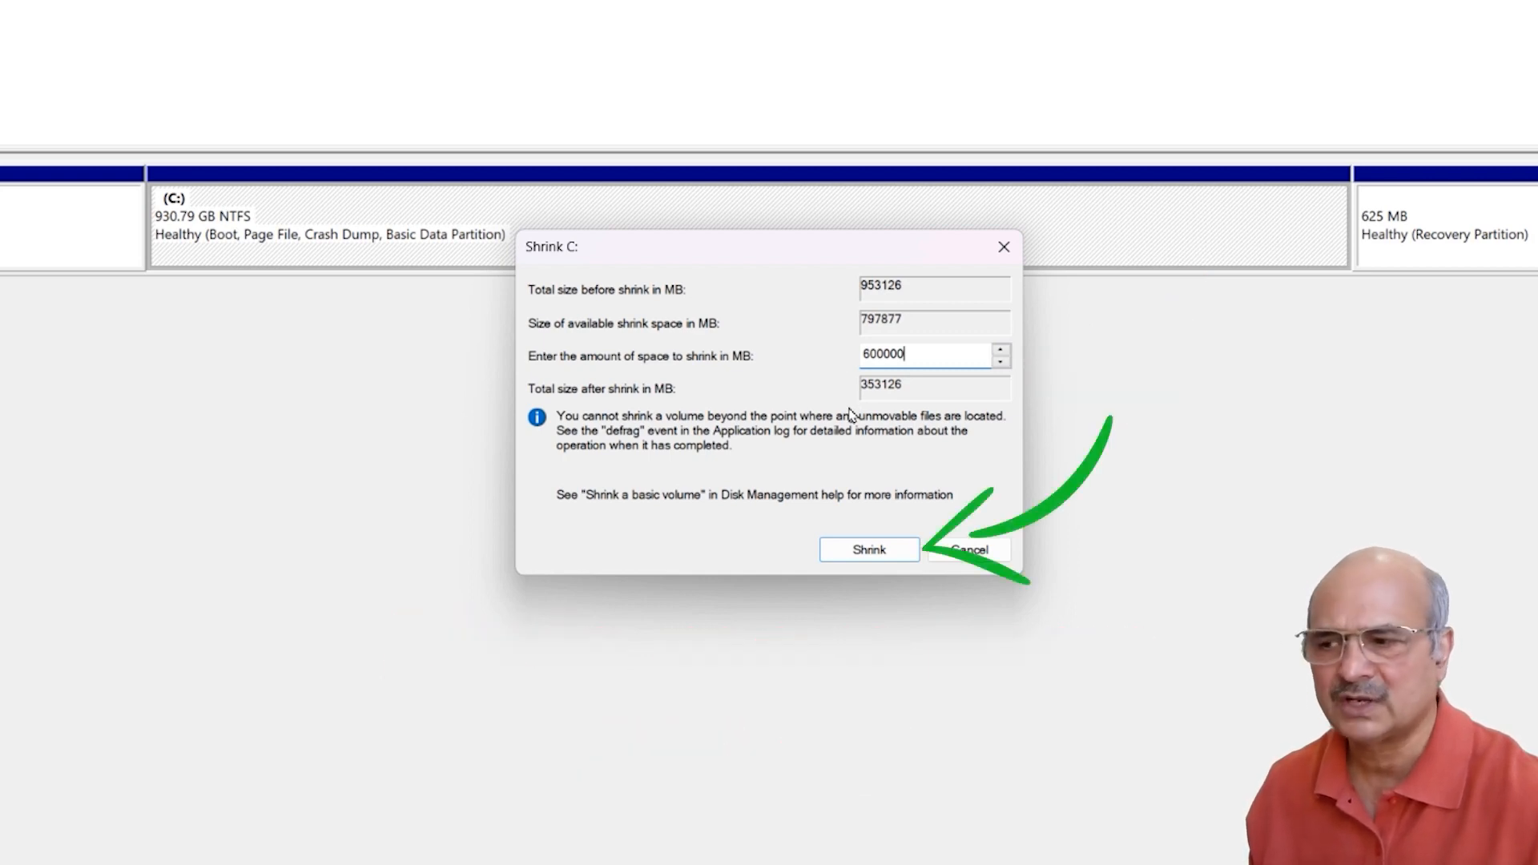
{"action": "left_click", "coordinate": [870, 552]}
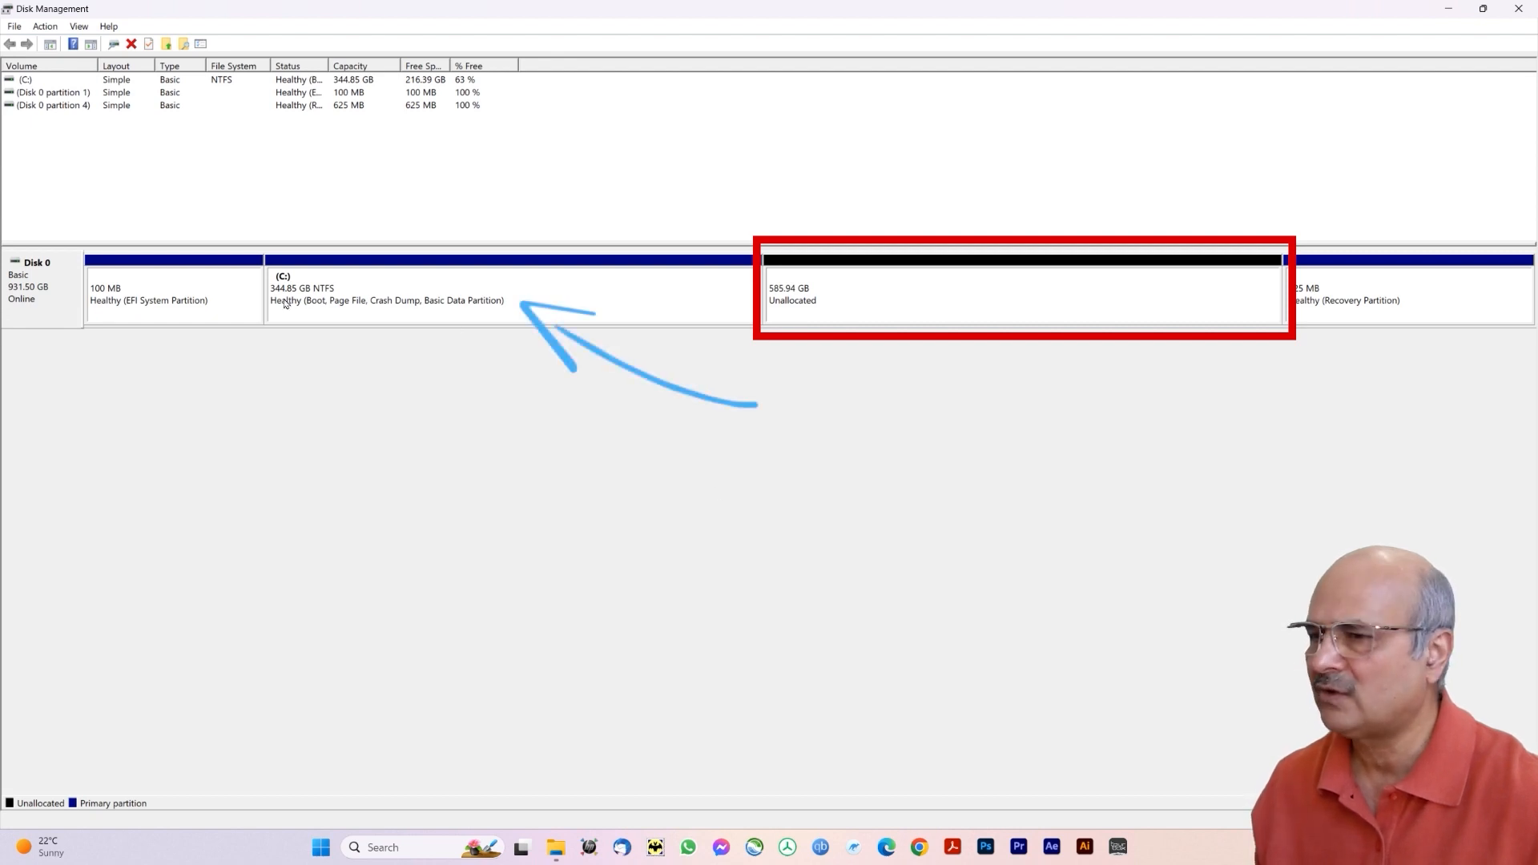
Set up a new simple volume in the unallocated space with a size of 599999 MB and drive letter D
{"action": "left_click", "coordinate": [886, 298]}
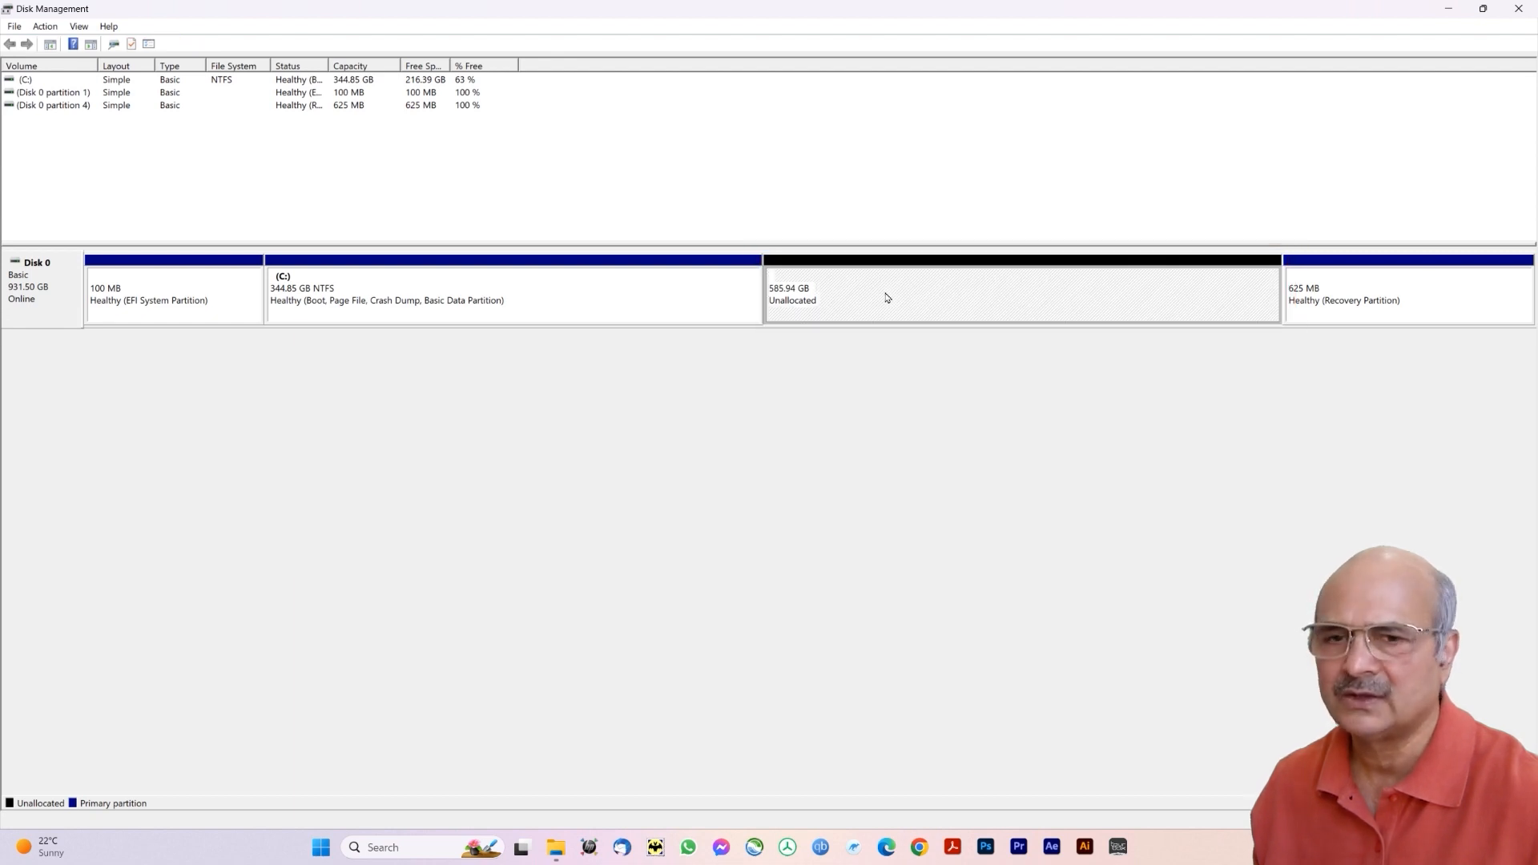
{"action": "right_click", "coordinate": [887, 298]}
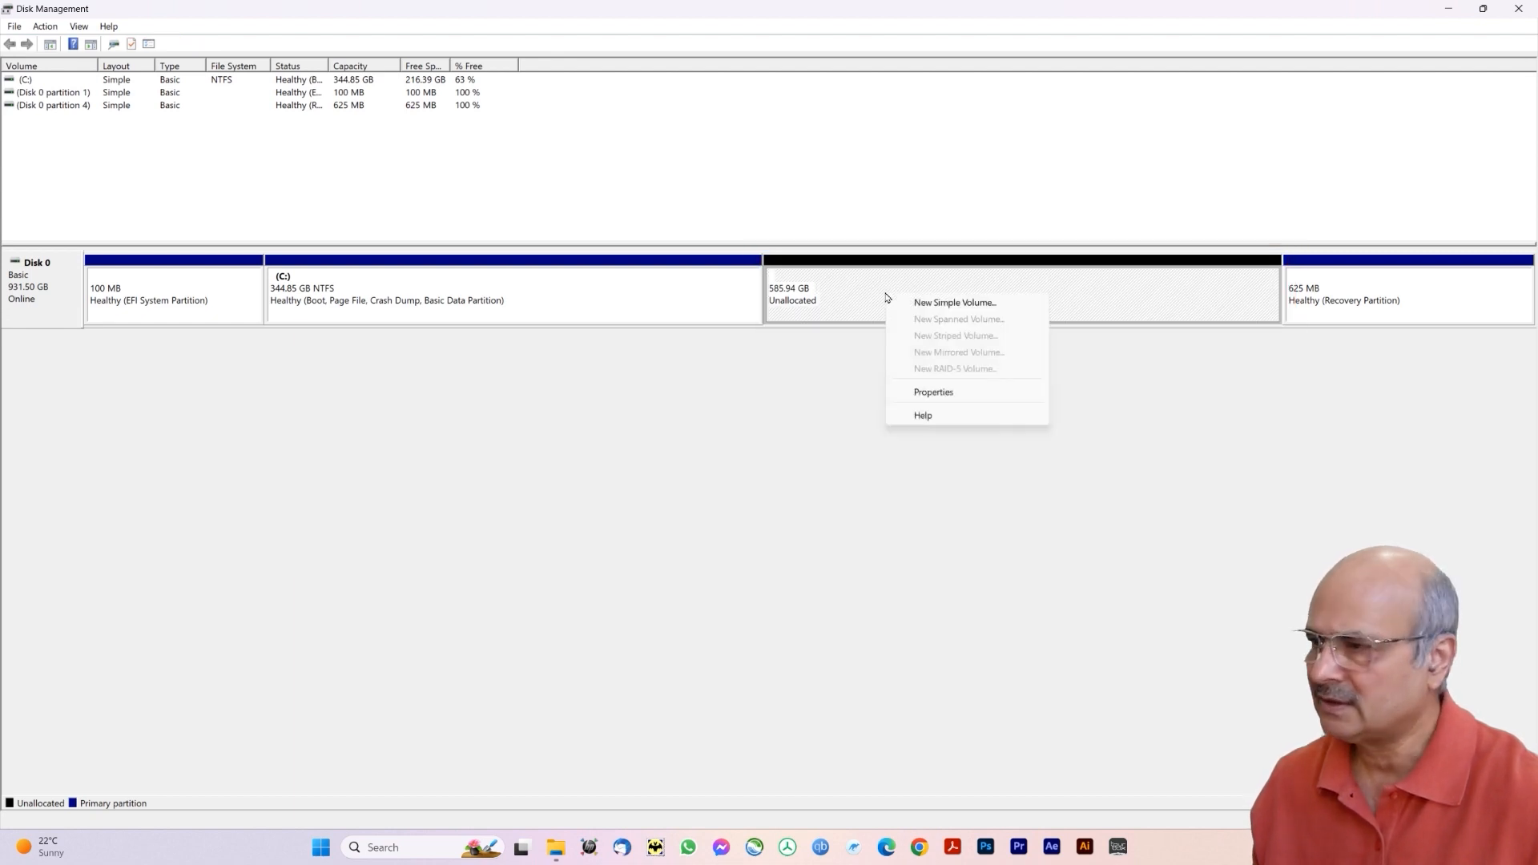
{"action": "left_click", "coordinate": [961, 304]}
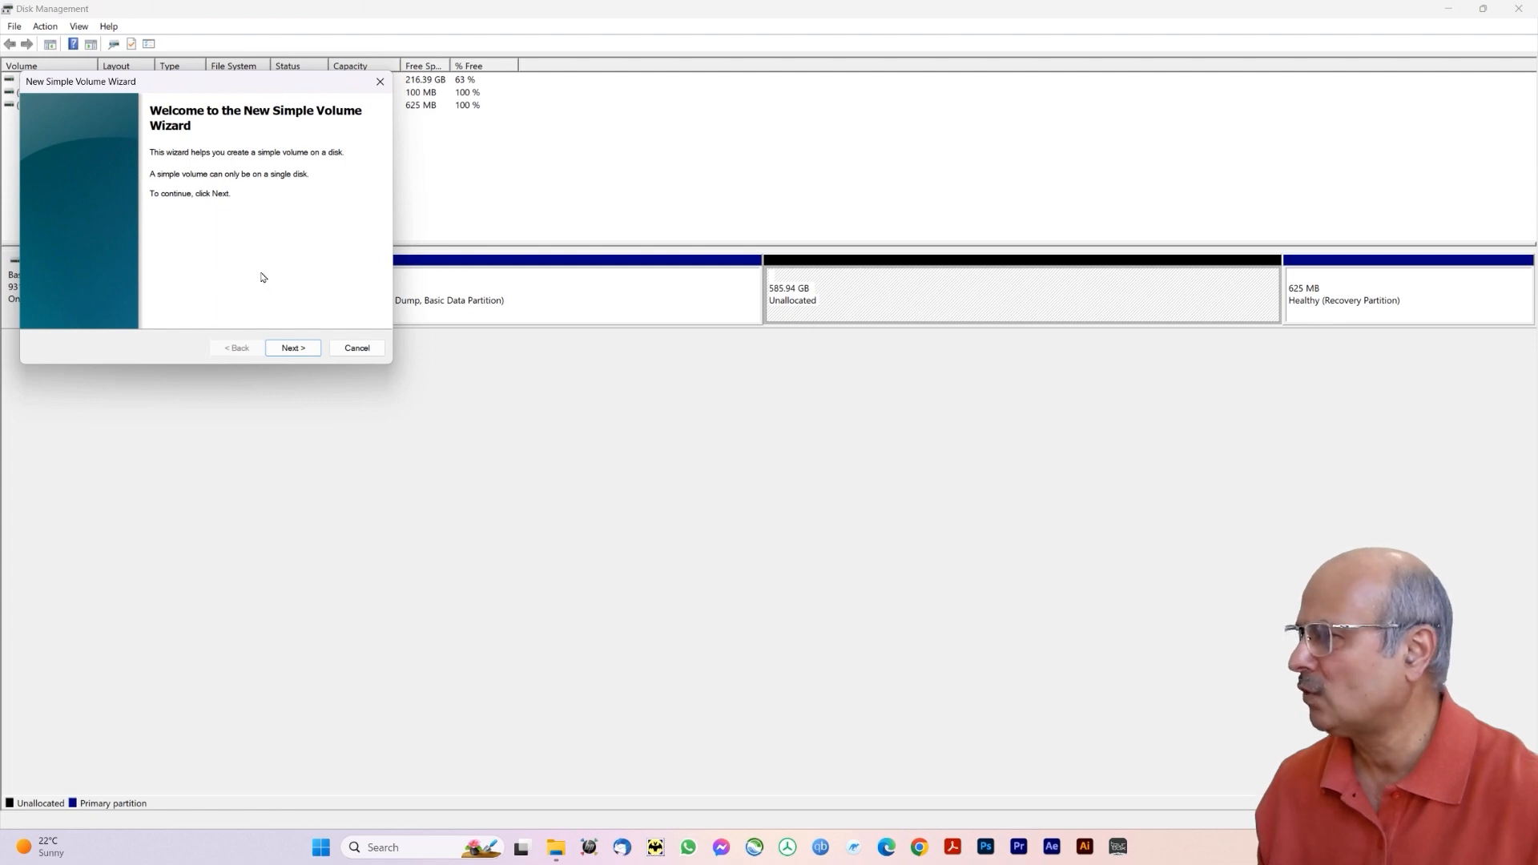
{"action": "left_click", "coordinate": [294, 348]}
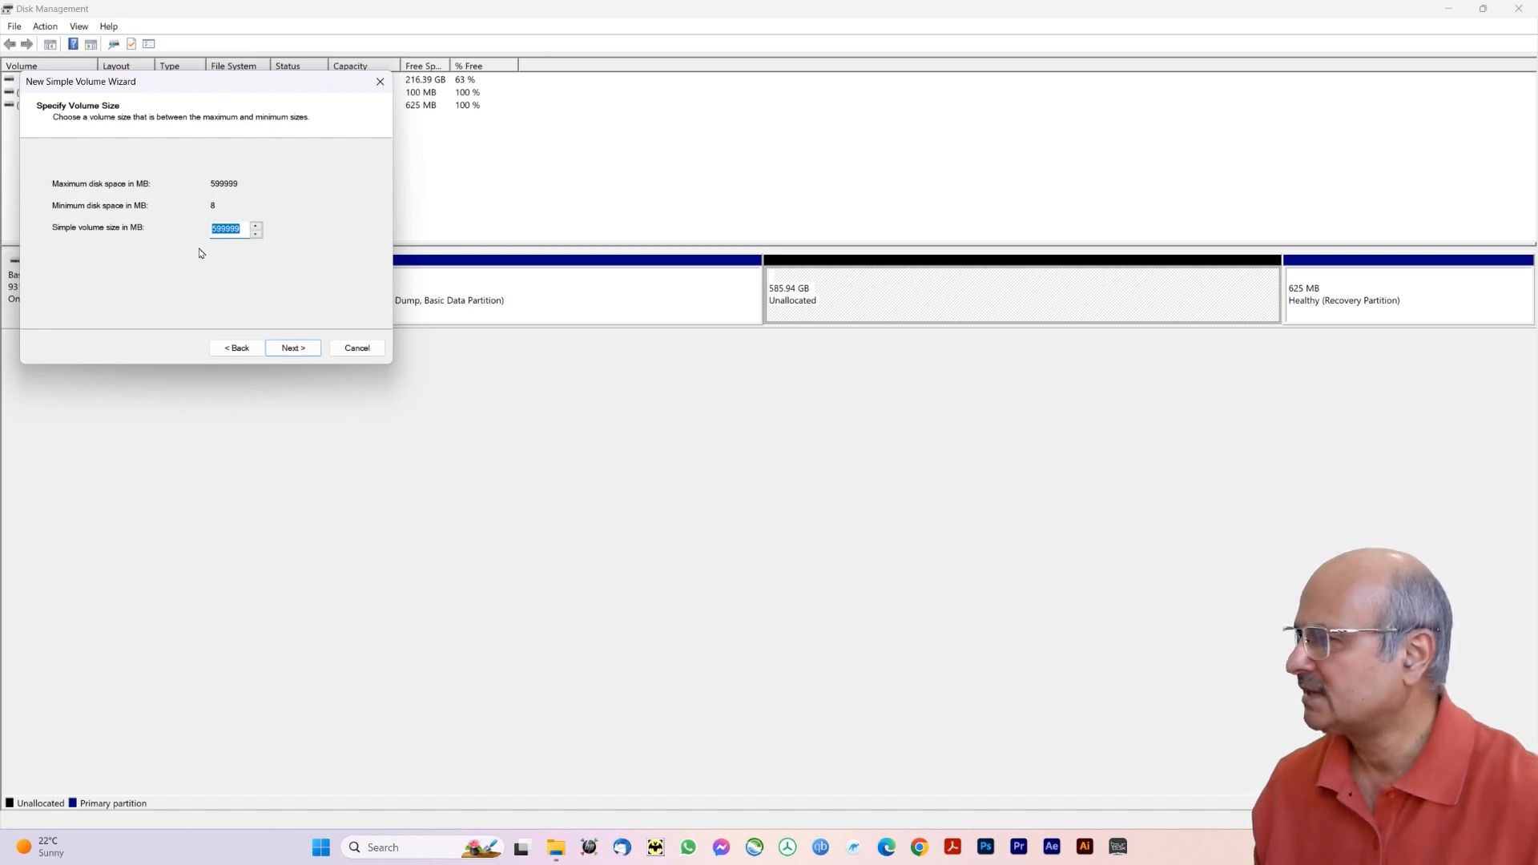
{"action": "left_click", "coordinate": [290, 350]}
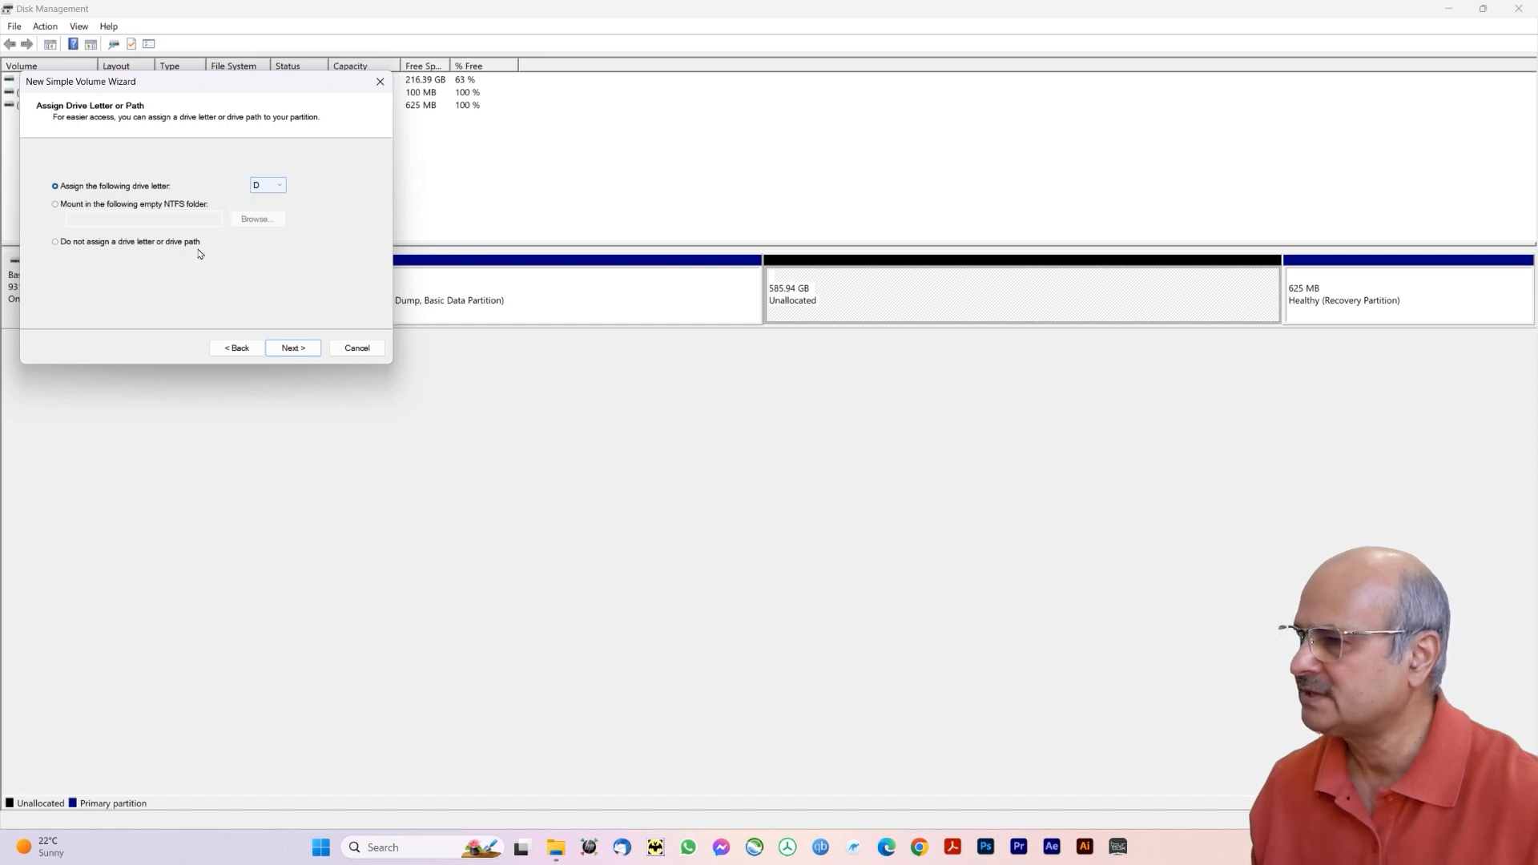
{"action": "left_click", "coordinate": [290, 348]}
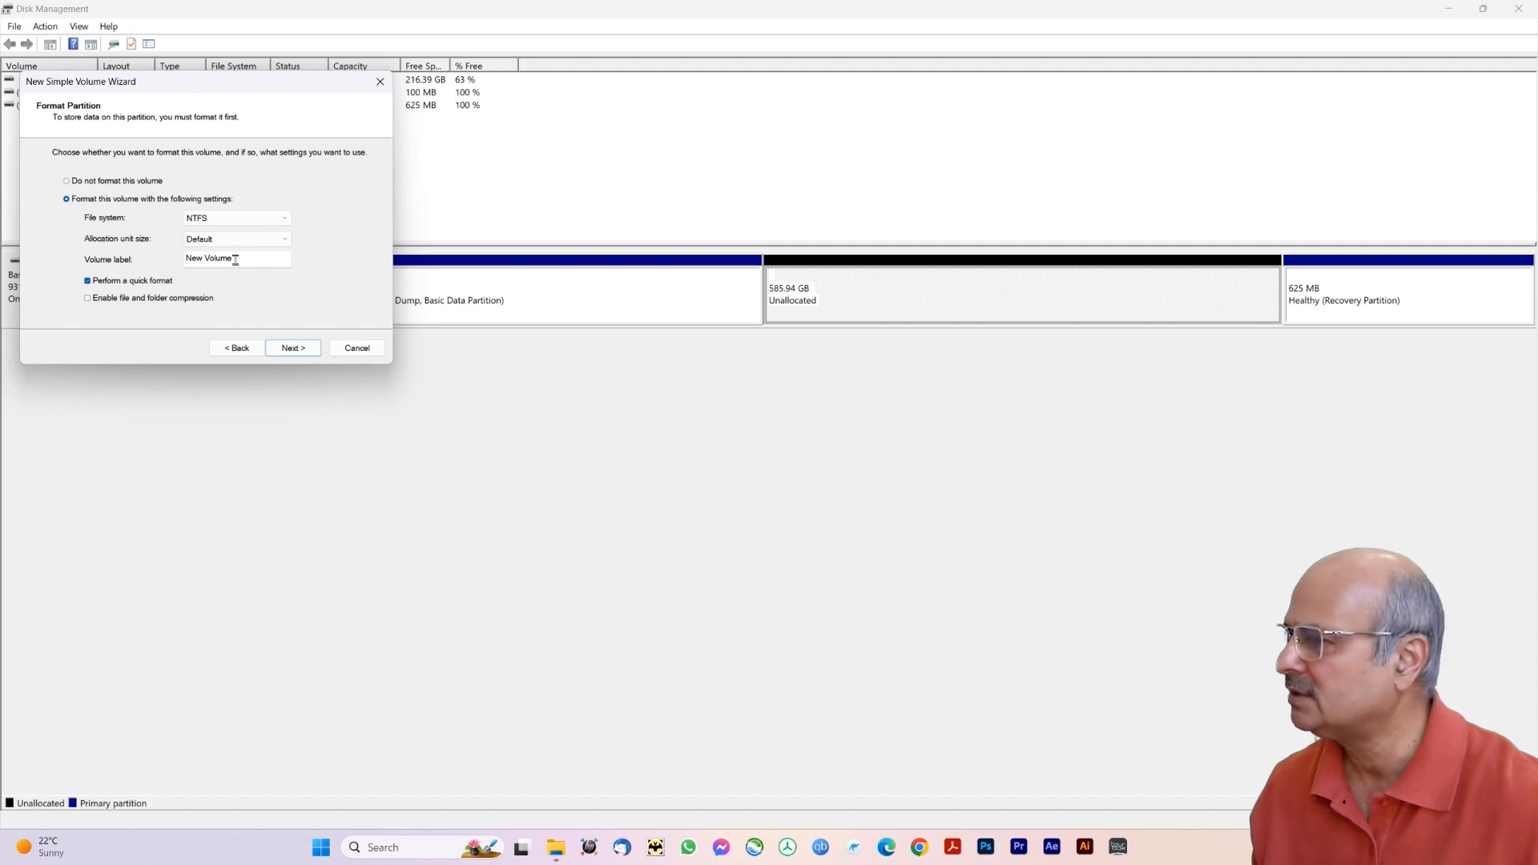
Label the new volume DATA and finish creating it with NTFS and a quick format
{"action": "left_click_drag", "start_coordinate": [235, 260], "coordinate": [181, 262]}
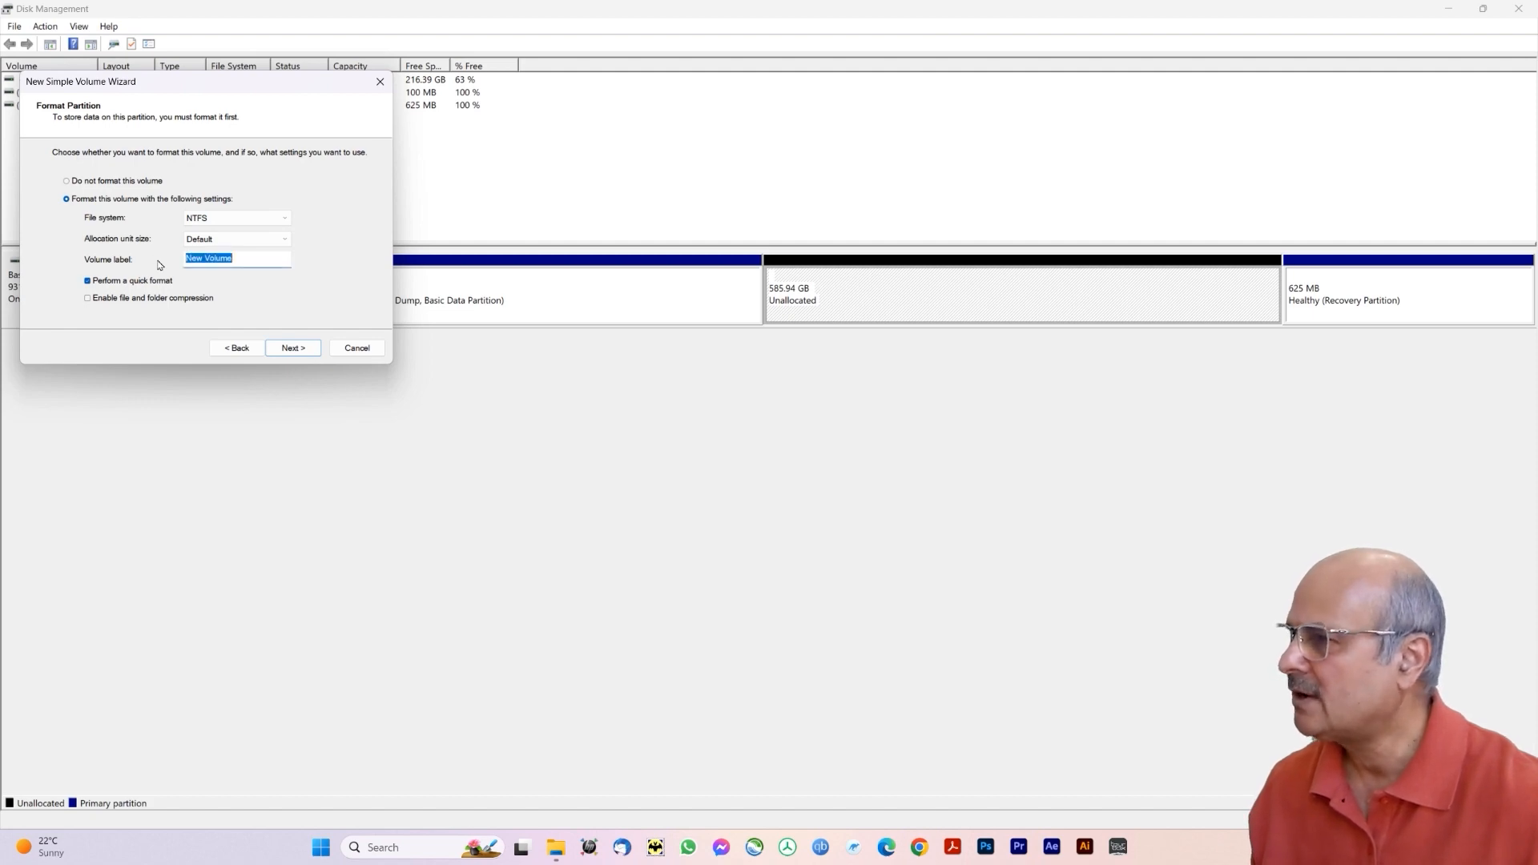
{"action": "type", "text": "DATA"}
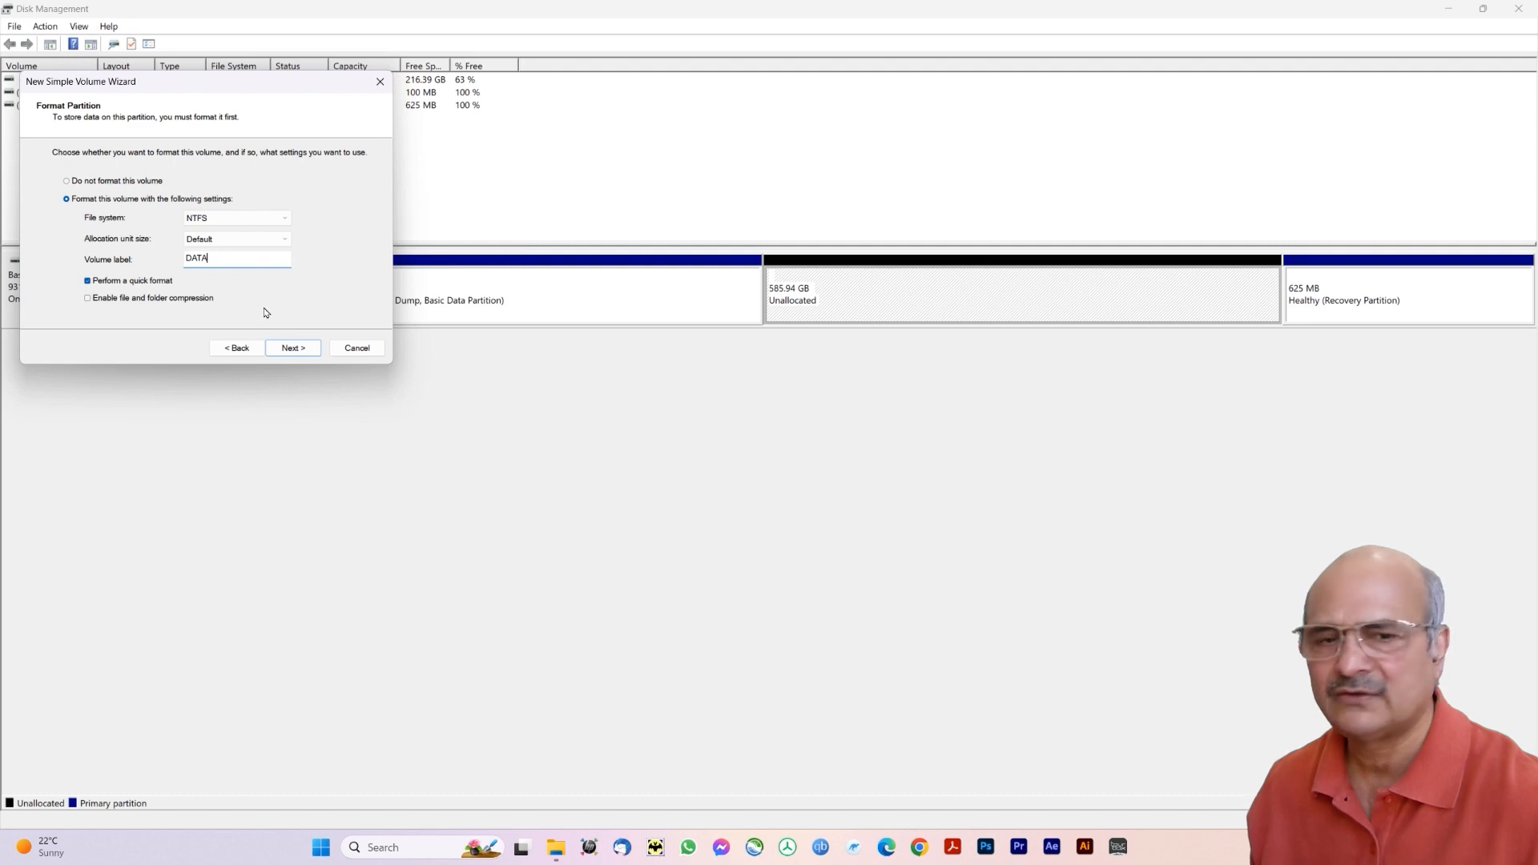
{"action": "left_click", "coordinate": [293, 348]}
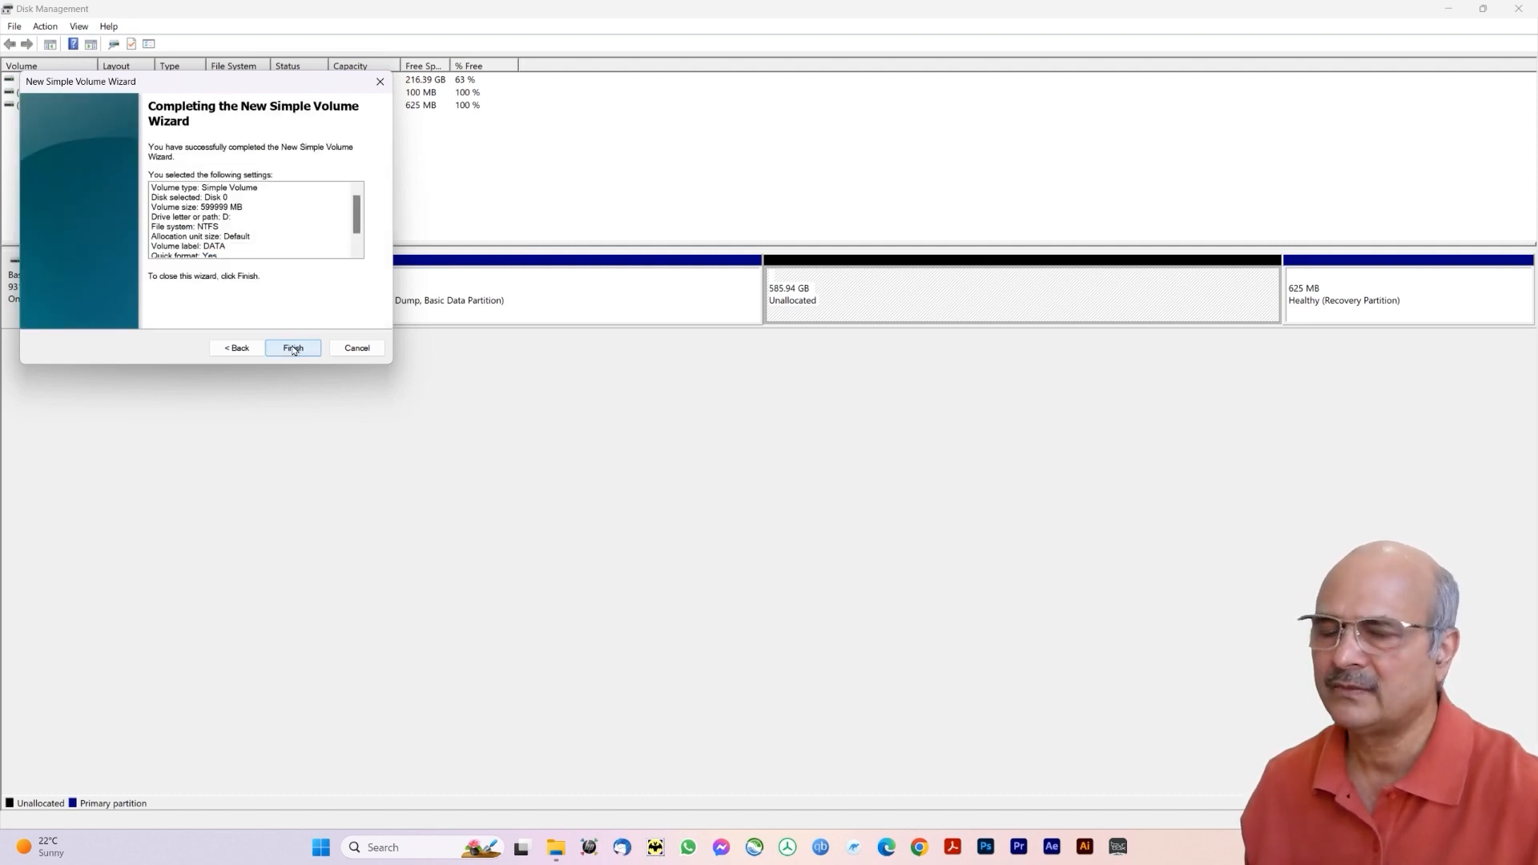
{"action": "left_click", "coordinate": [293, 349]}
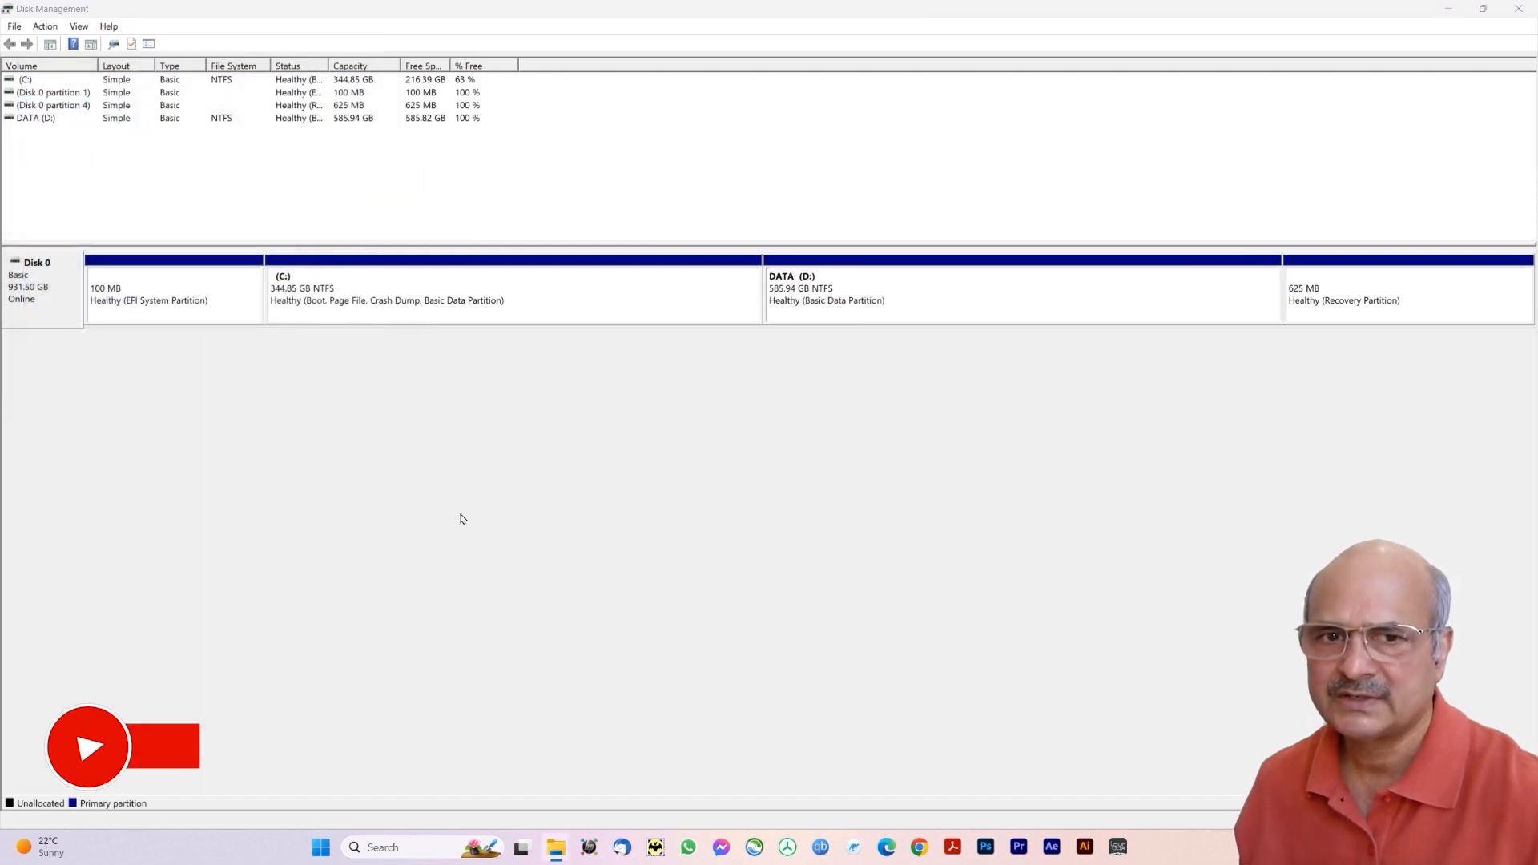
Check the C: and DATA (D:) drives under This PC in File Explorer, then return to Disk Management
{"action": "left_click_drag", "start_coordinate": [1536, 5], "coordinate": [656, 6]}
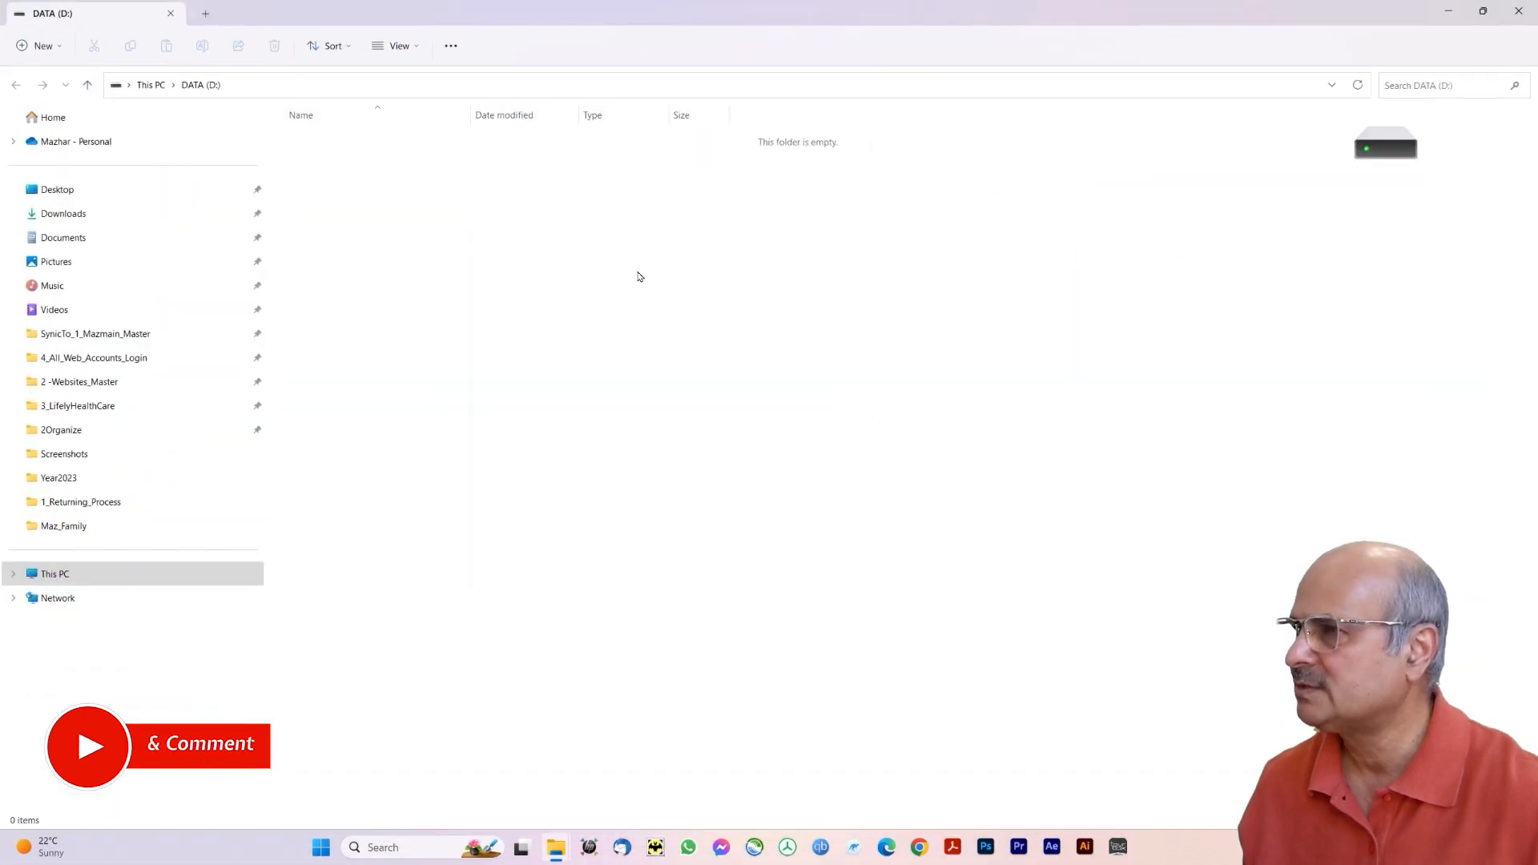
{"action": "left_click", "coordinate": [64, 575]}
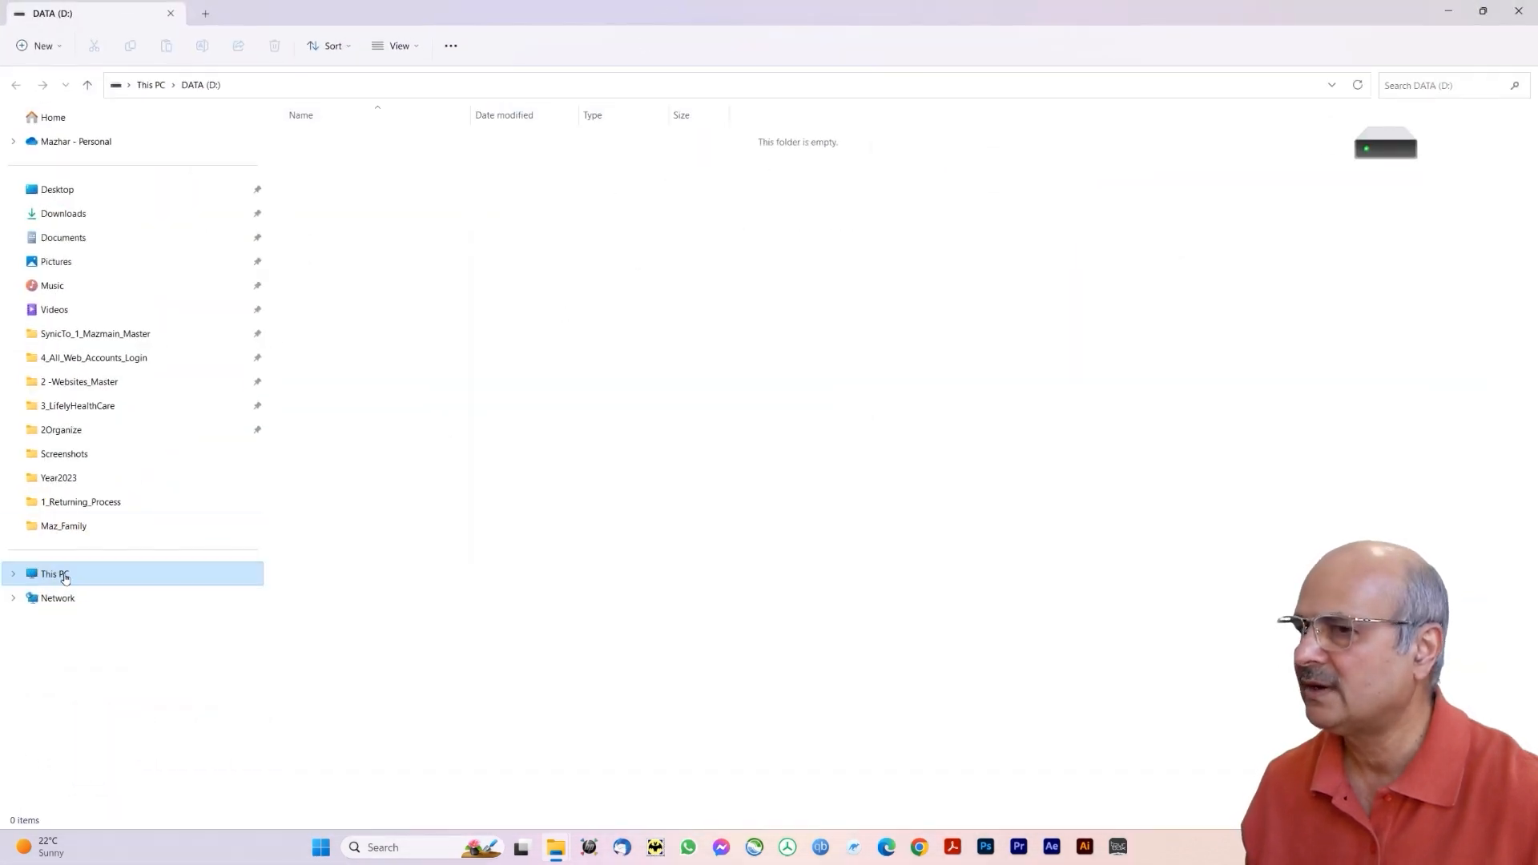
{"action": "left_click", "coordinate": [558, 158]}
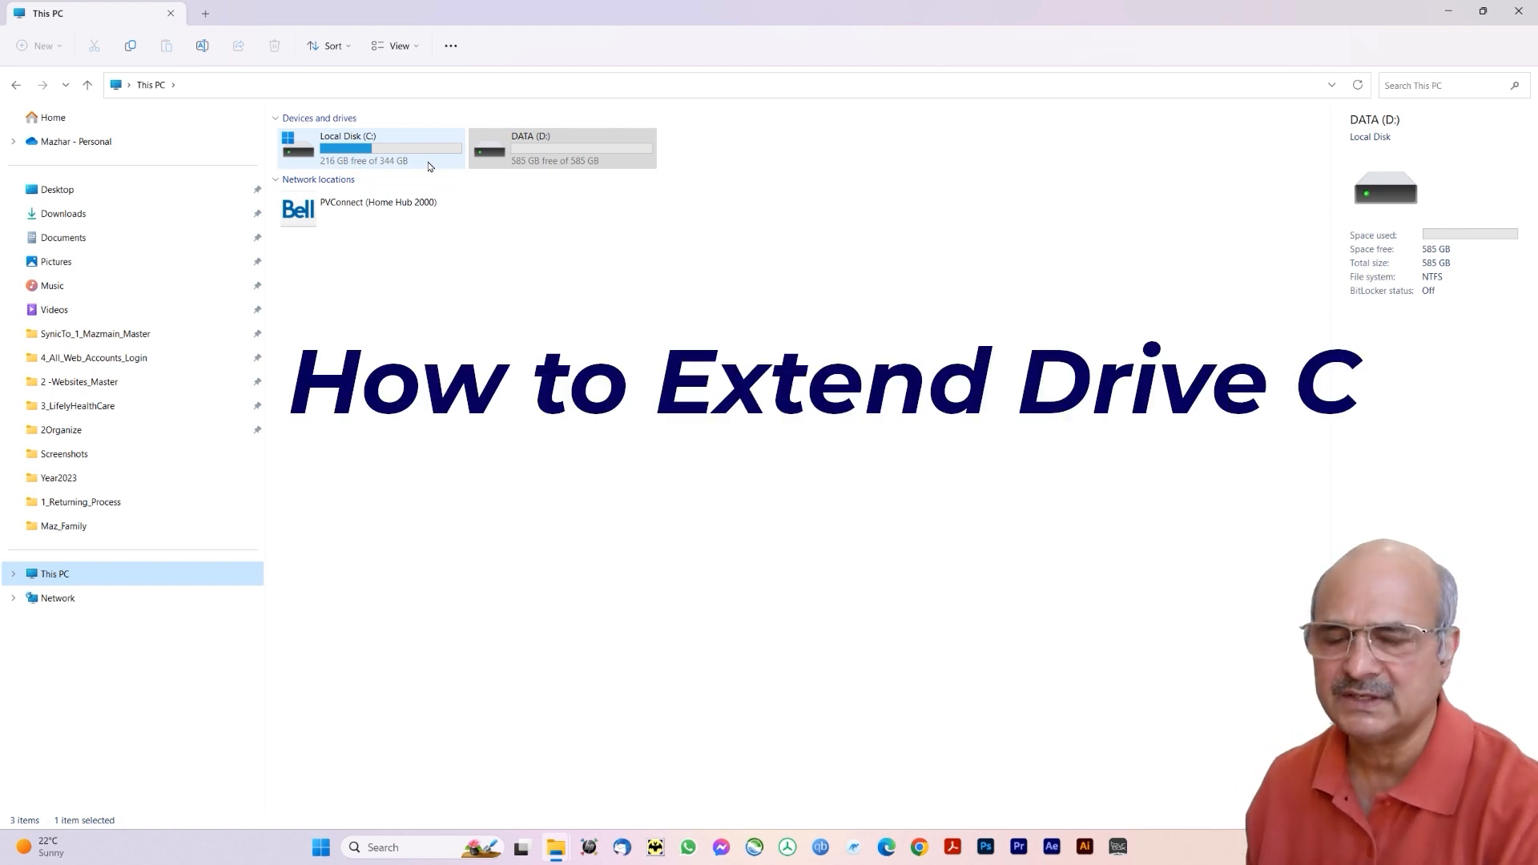
{"action": "left_click", "coordinate": [514, 163]}
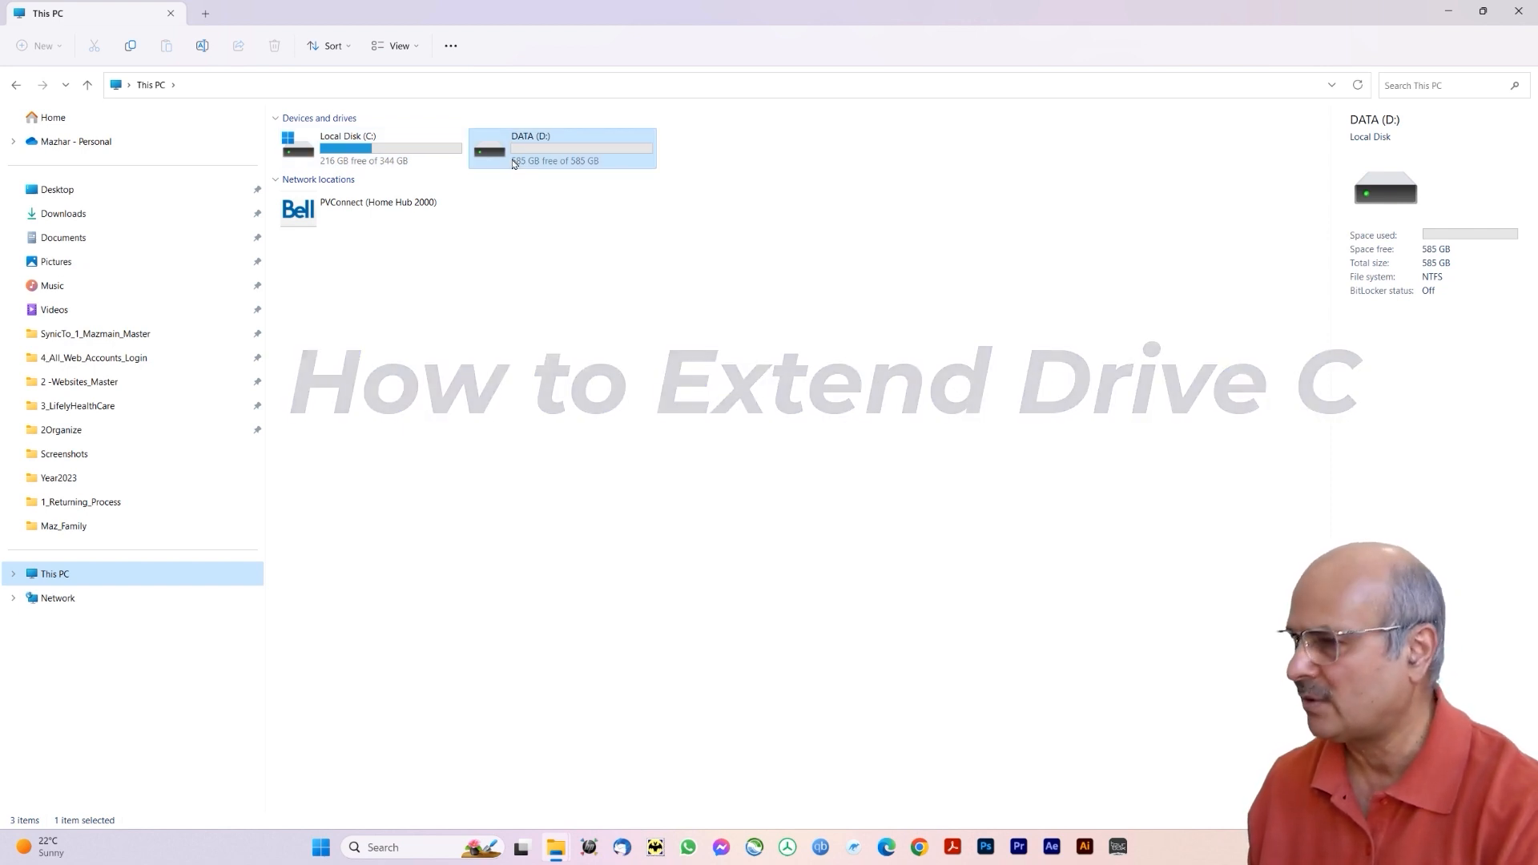
{"action": "left_click", "coordinate": [1450, 13]}
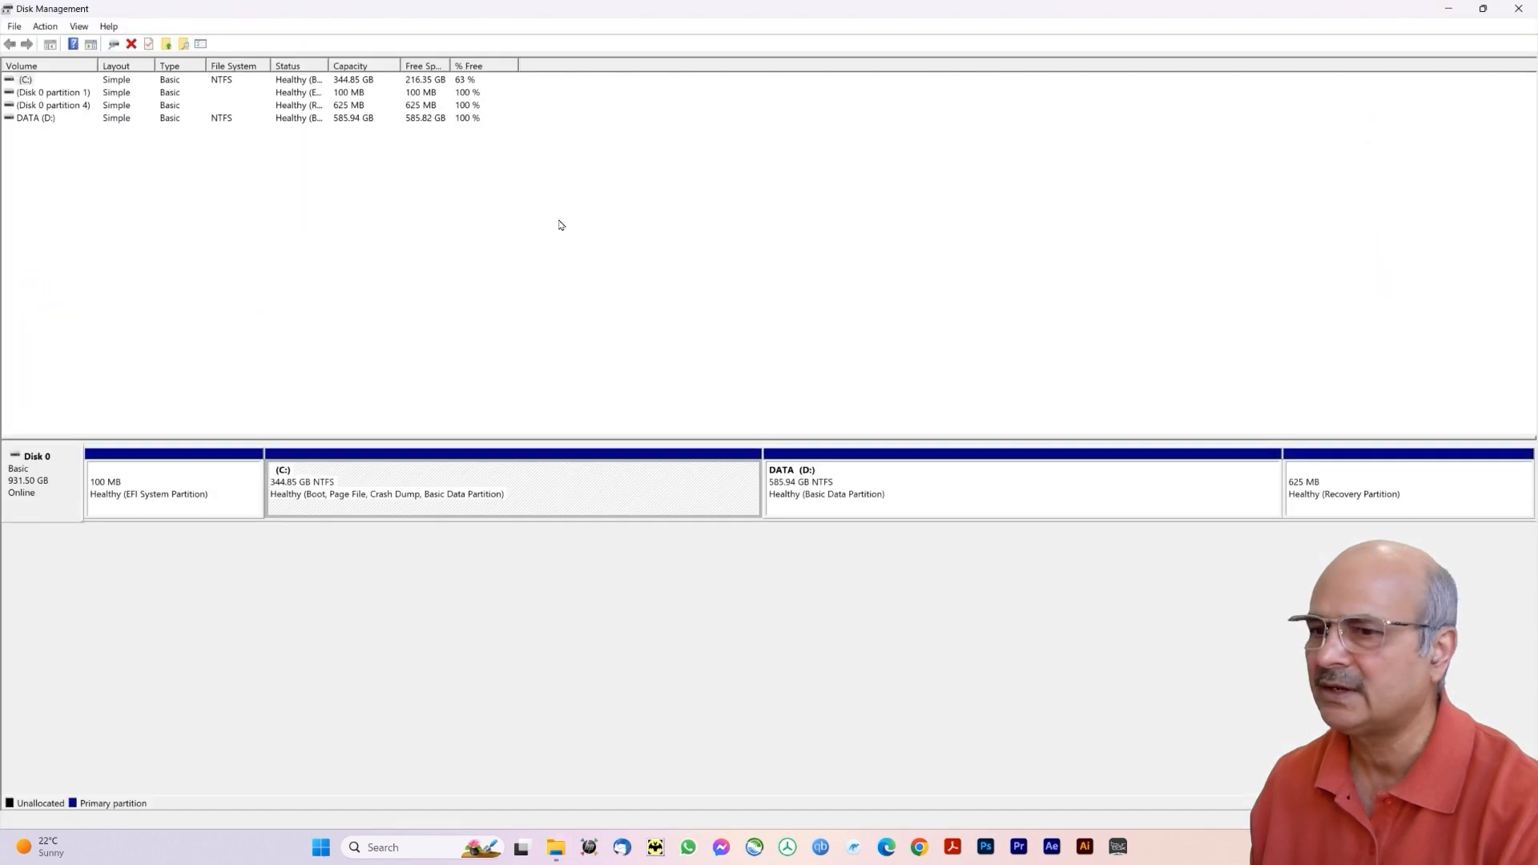
Shrink the DATA (D:) volume by 500 MB
{"action": "right_click", "coordinate": [997, 484]}
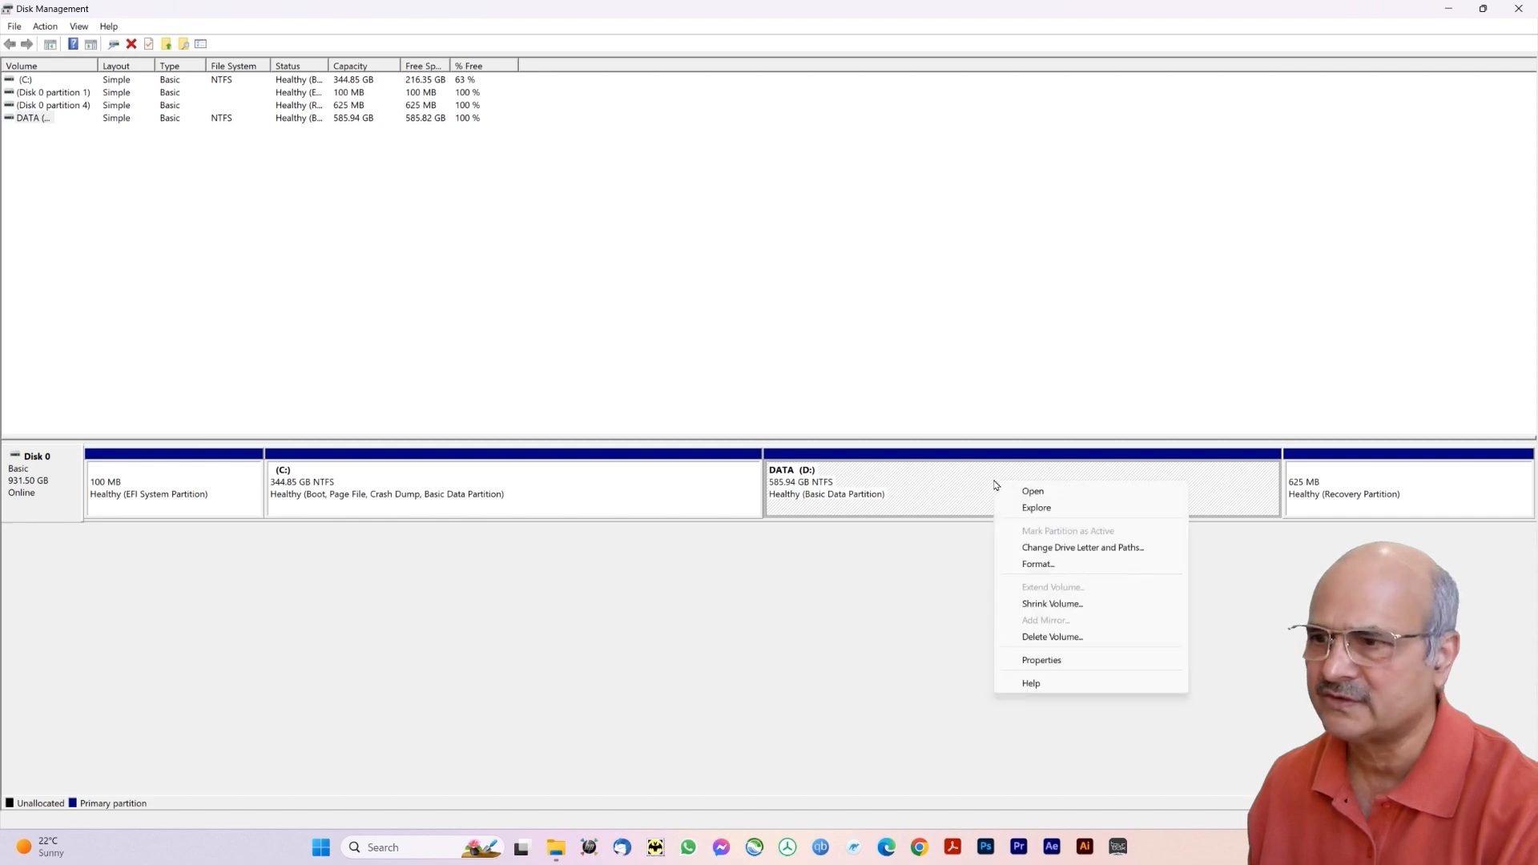
{"action": "left_click", "coordinate": [1040, 606]}
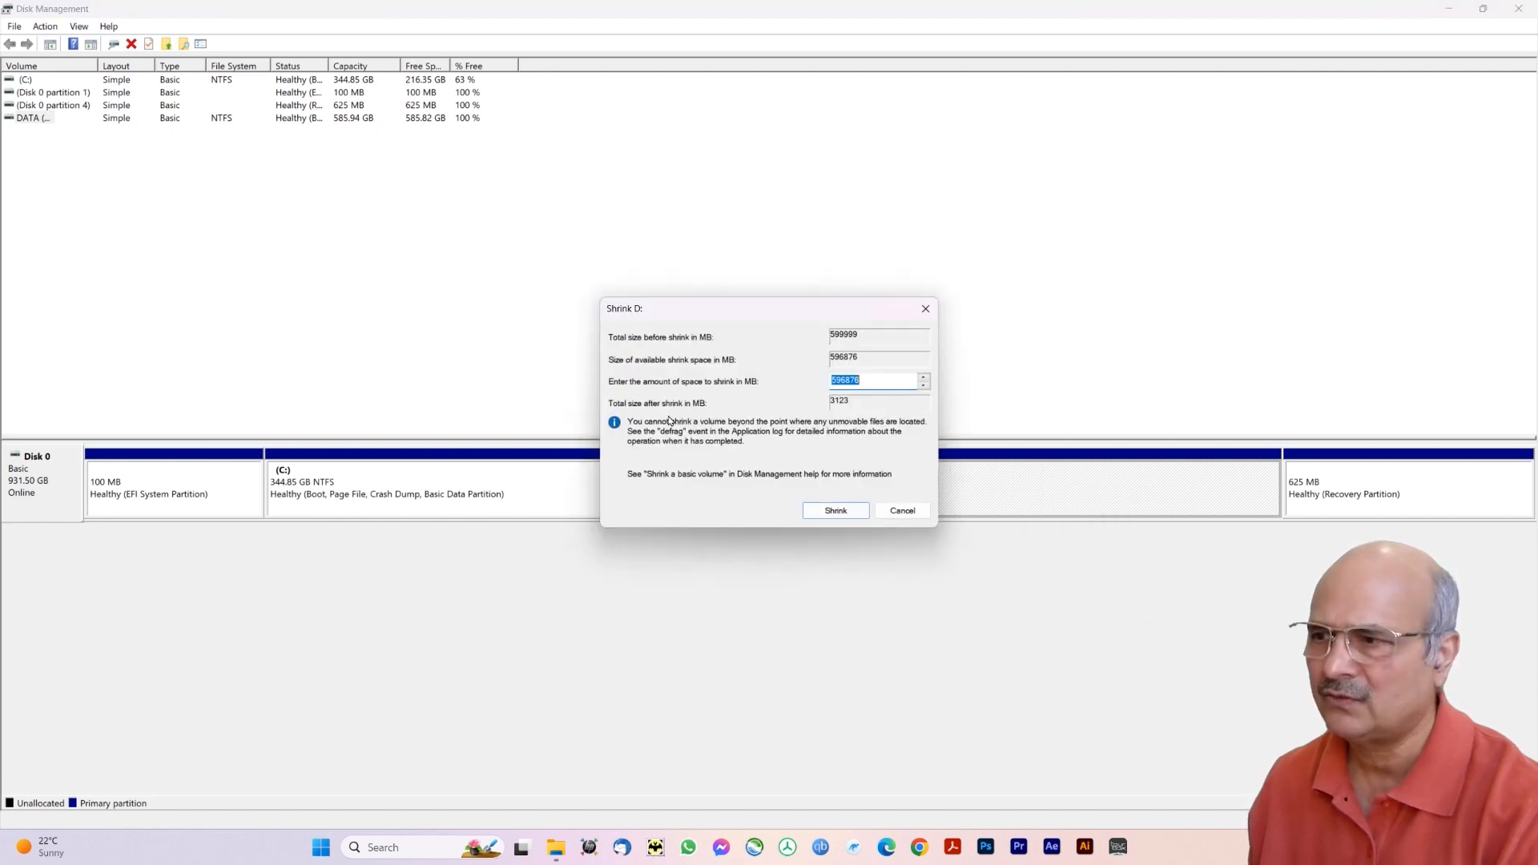
{"action": "type", "text": "500"}
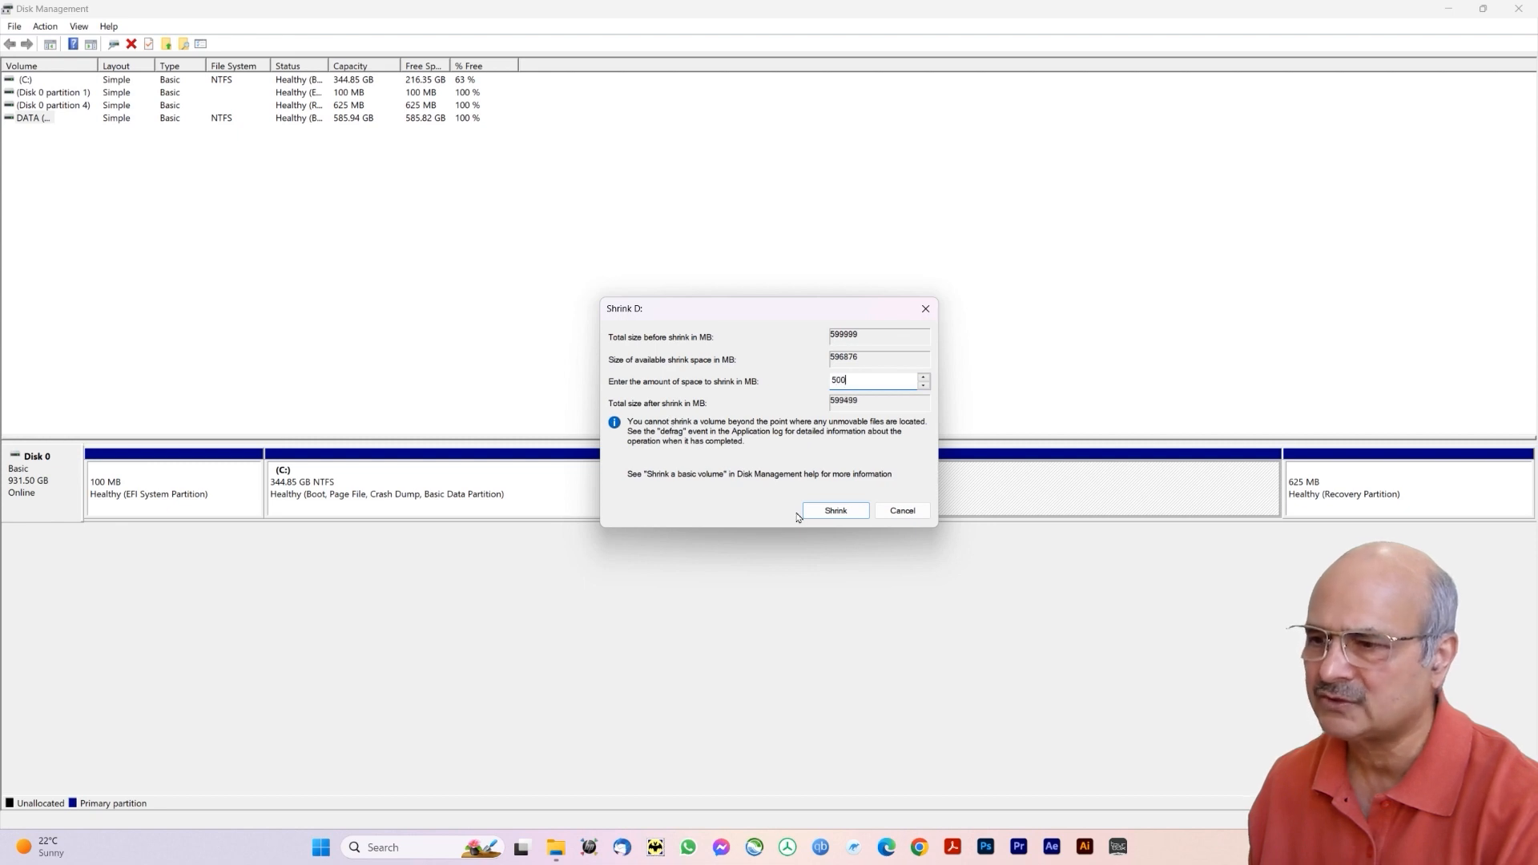
{"action": "left_click", "coordinate": [828, 516]}
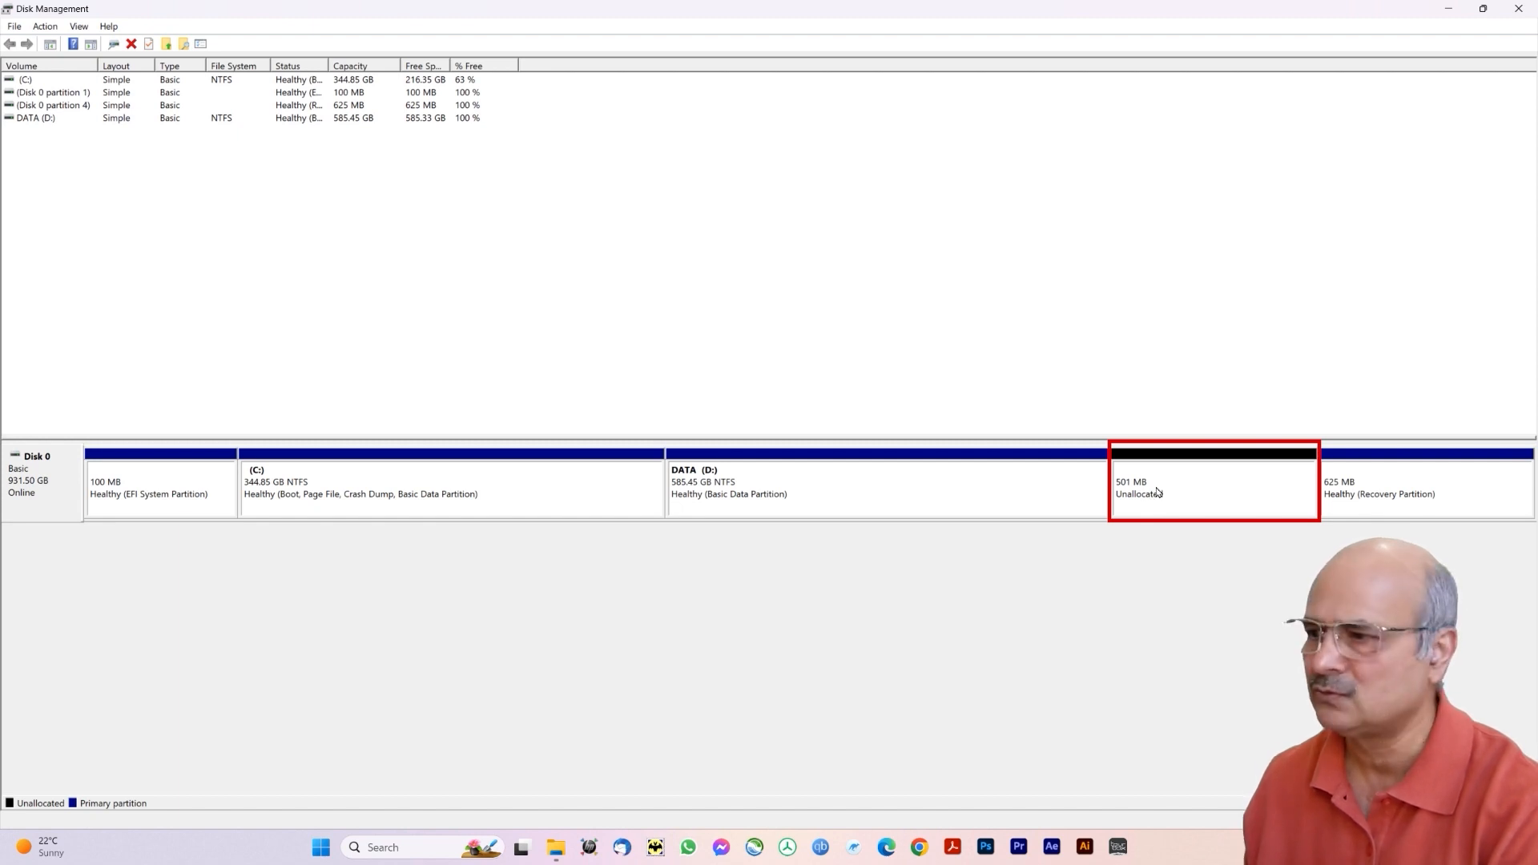
Check whether the Extend Volume option is available for the C: volume
{"action": "left_click", "coordinate": [523, 504]}
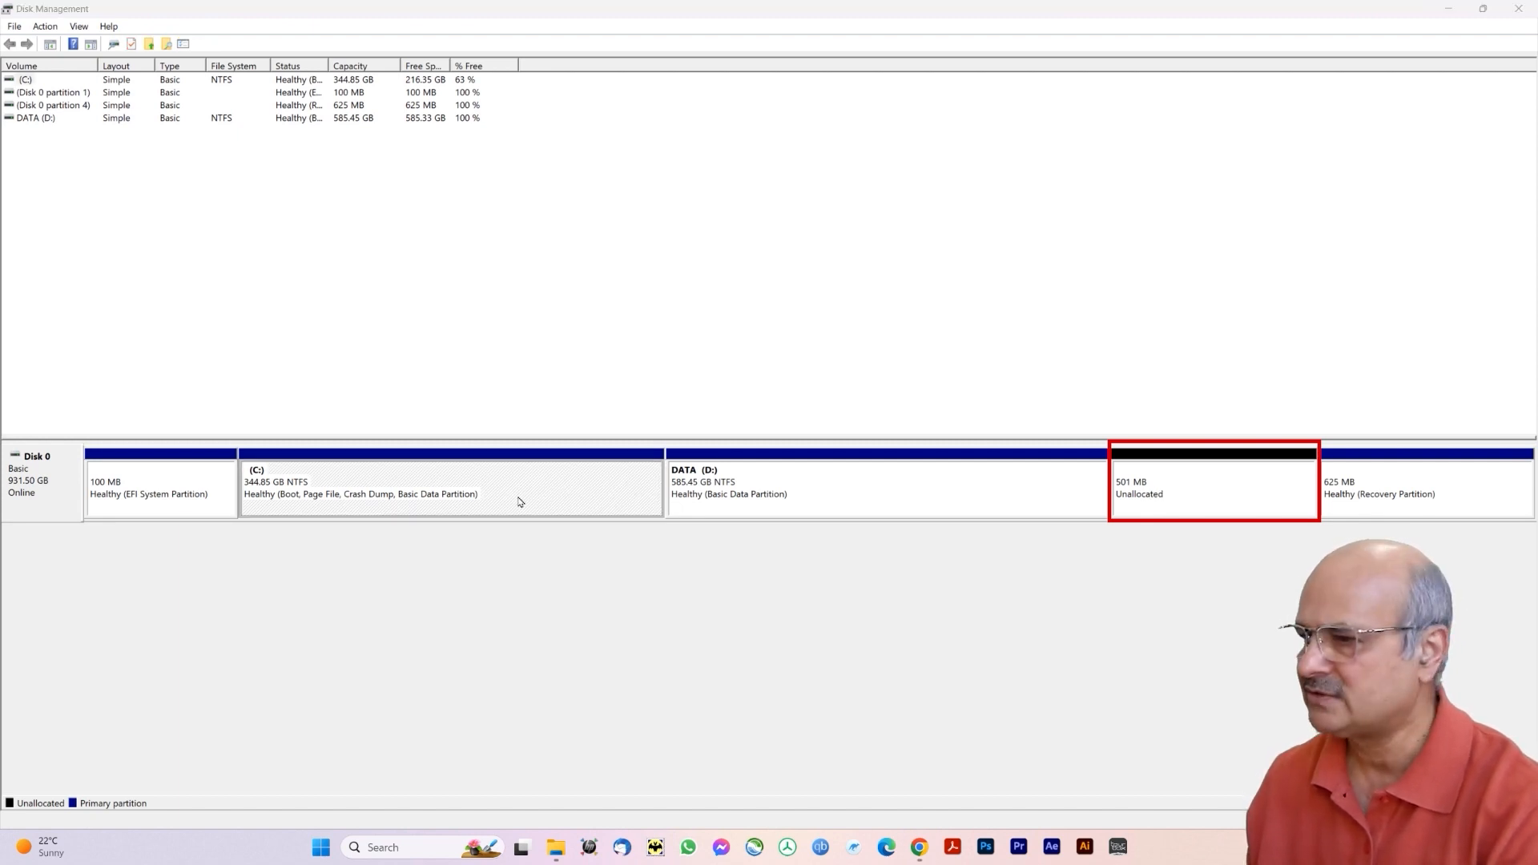
{"action": "right_click", "coordinate": [521, 503]}
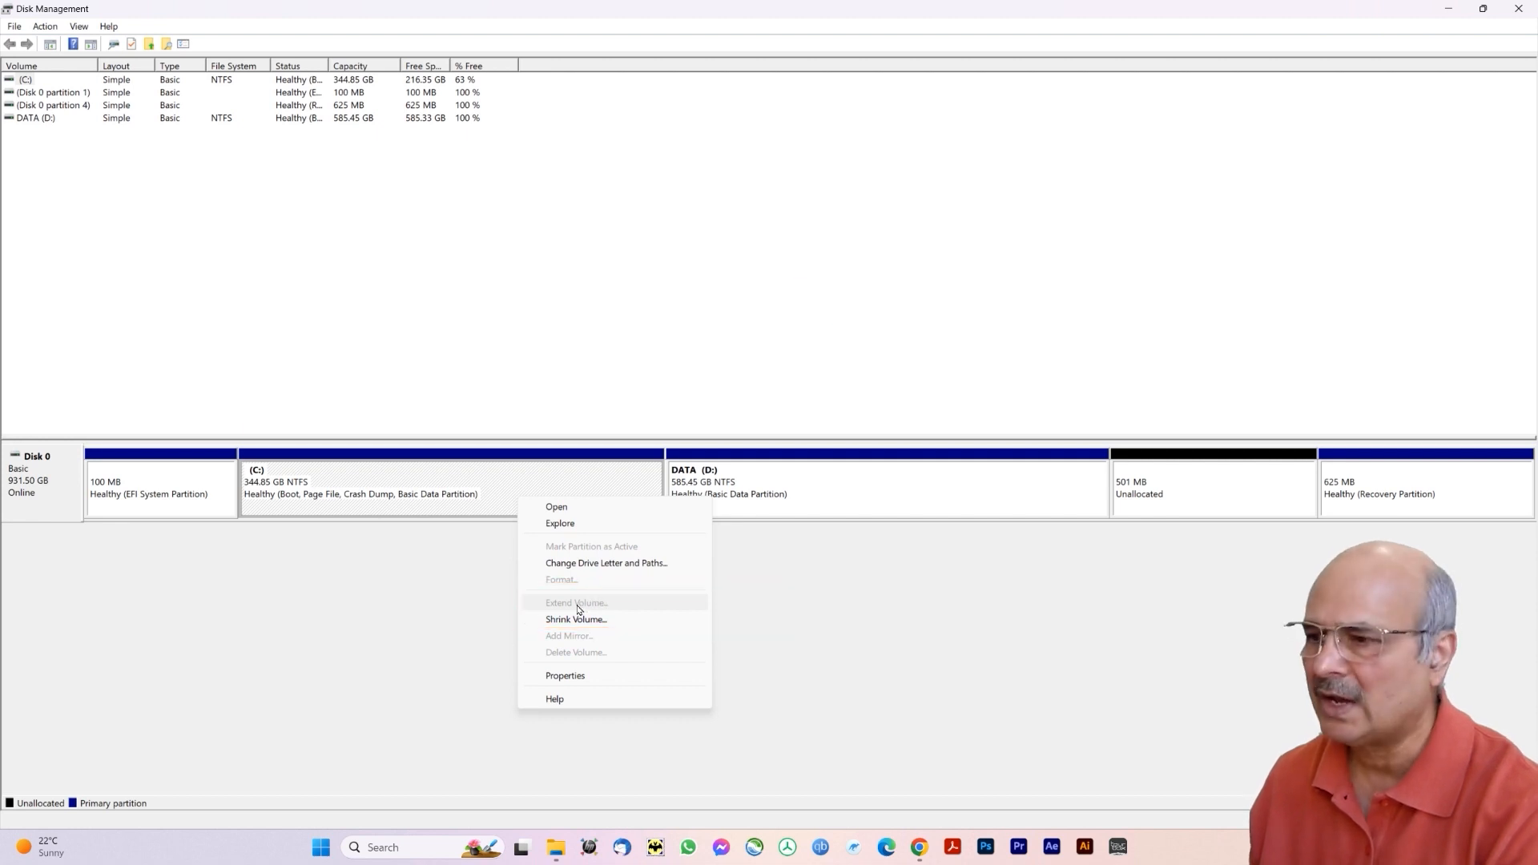
{"action": "left_click", "coordinate": [1030, 485]}
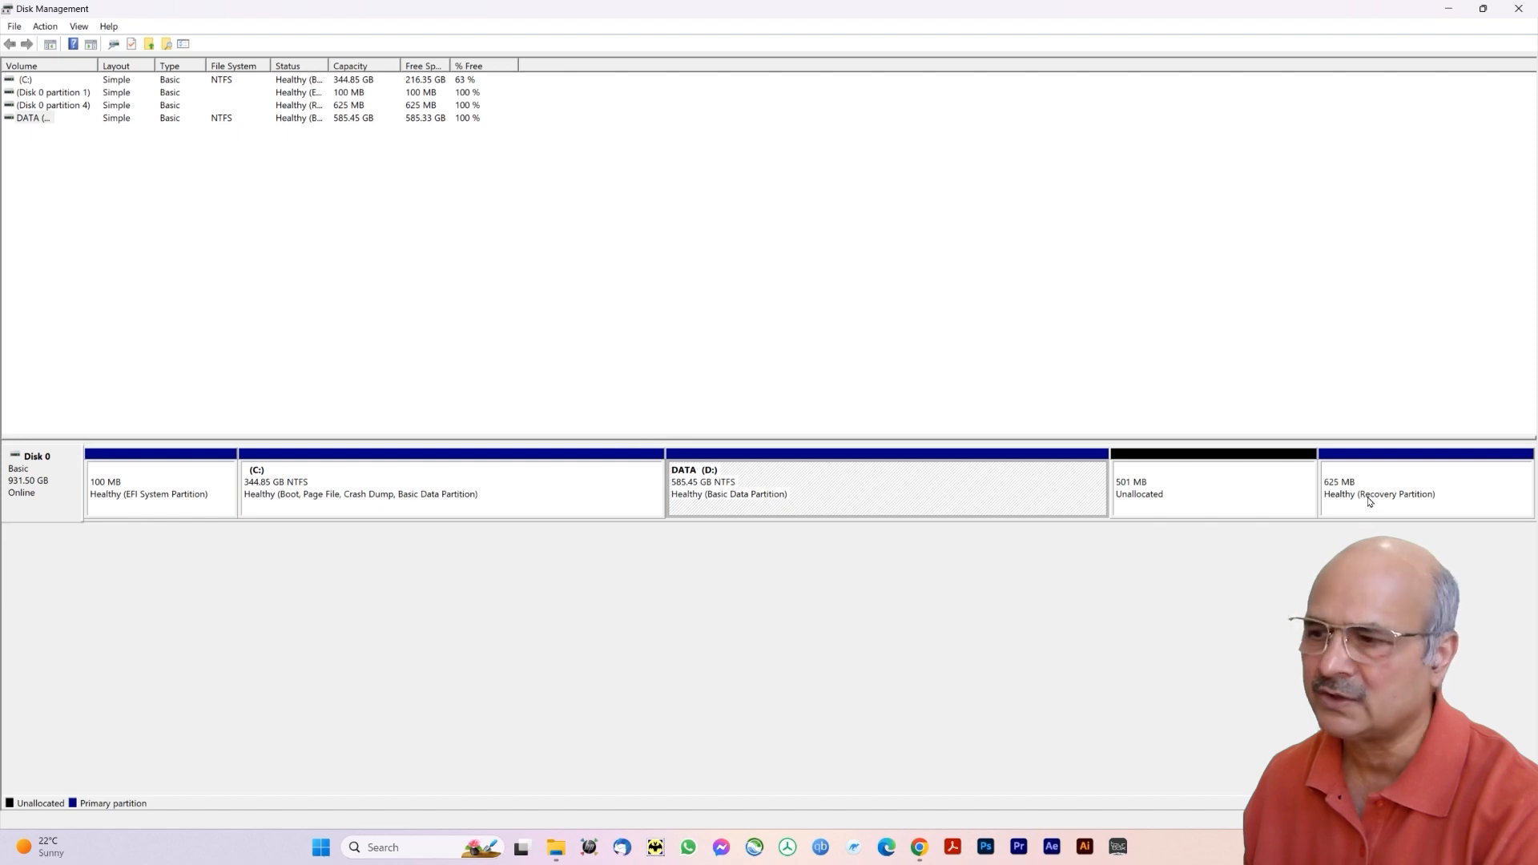
Delete the DATA (D:) volume and accept the erasure of its data
{"action": "right_click", "coordinate": [797, 488]}
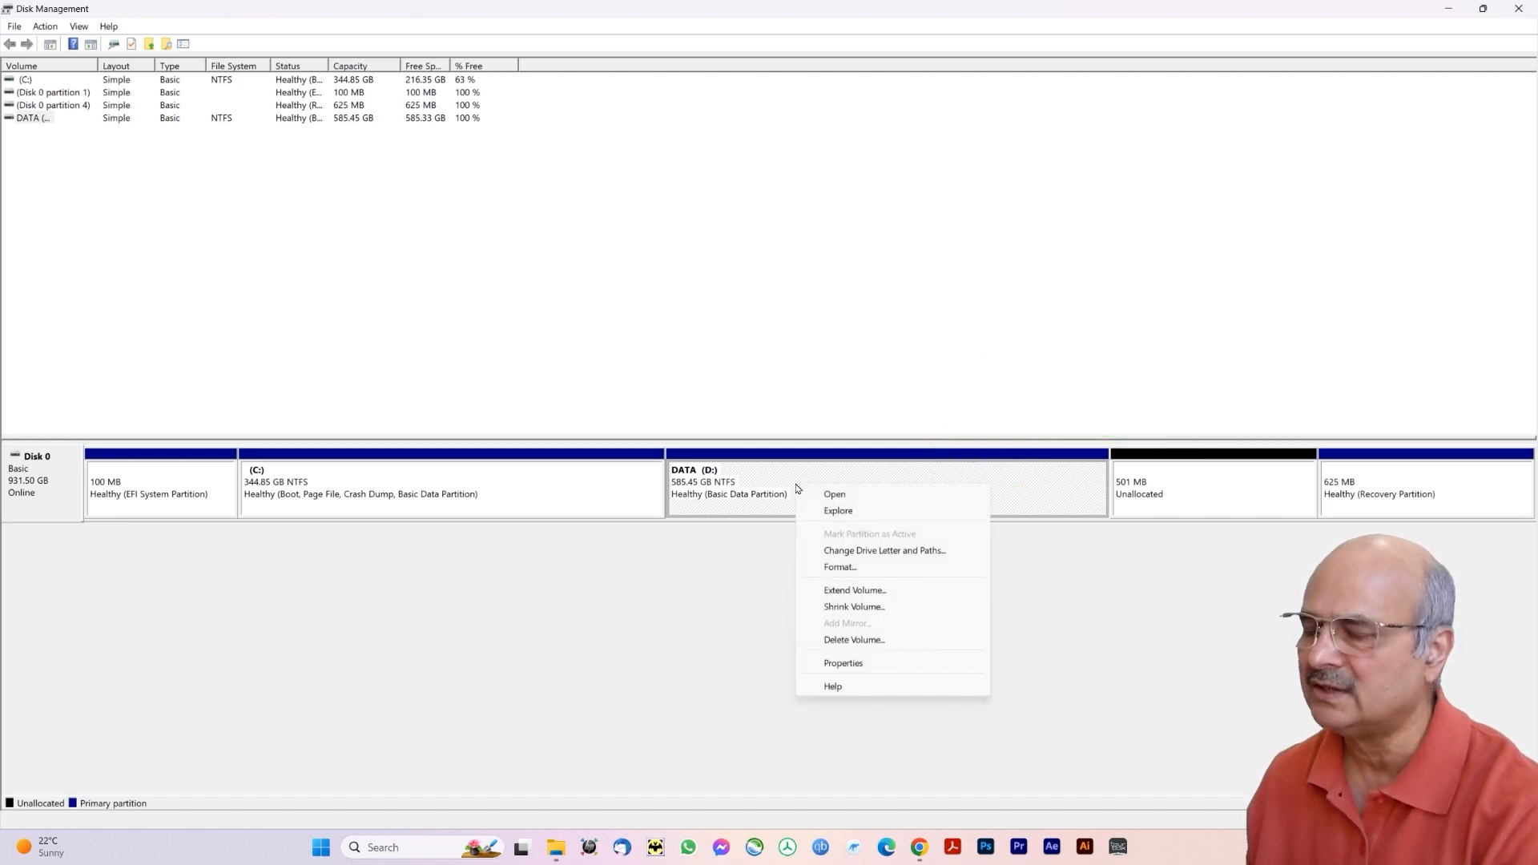
{"action": "left_click", "coordinate": [849, 641]}
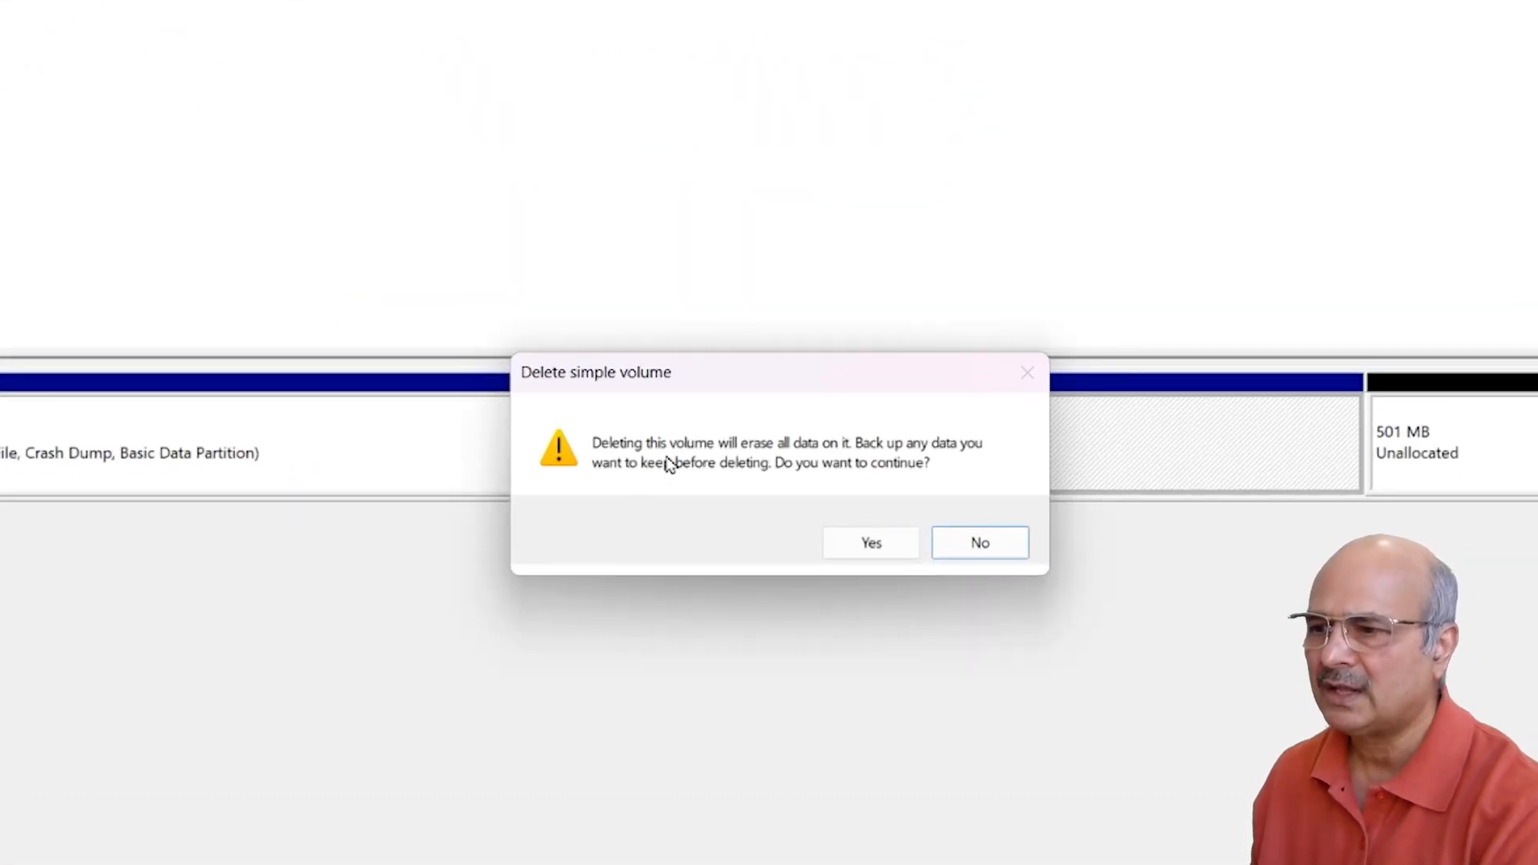
{"action": "left_click", "coordinate": [863, 553]}
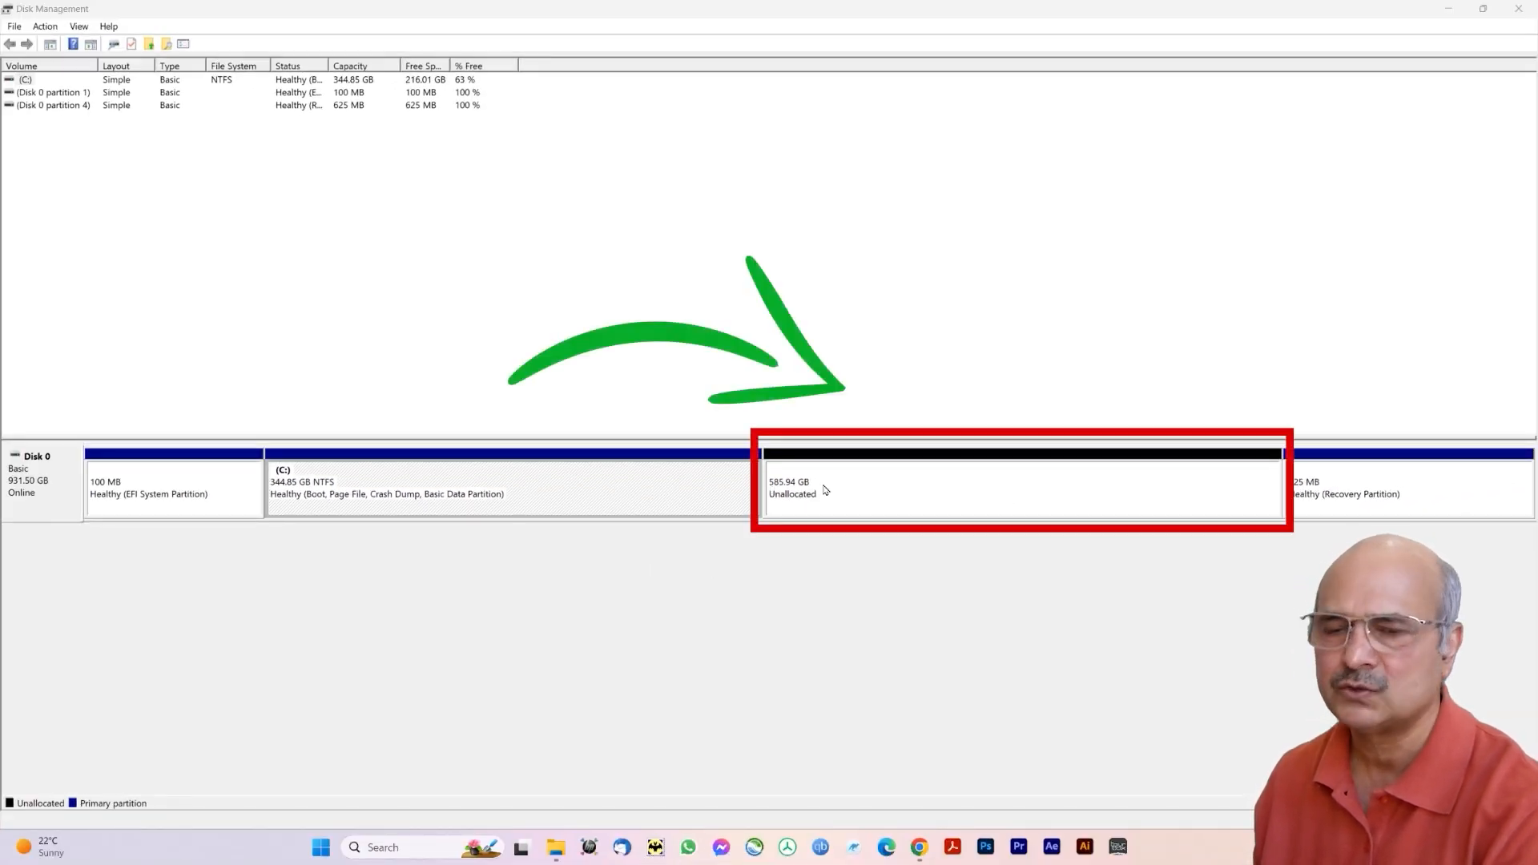
Extend the C: volume by 50000 MB using the adjacent unallocated space on Disk 0
{"action": "right_click", "coordinate": [564, 488]}
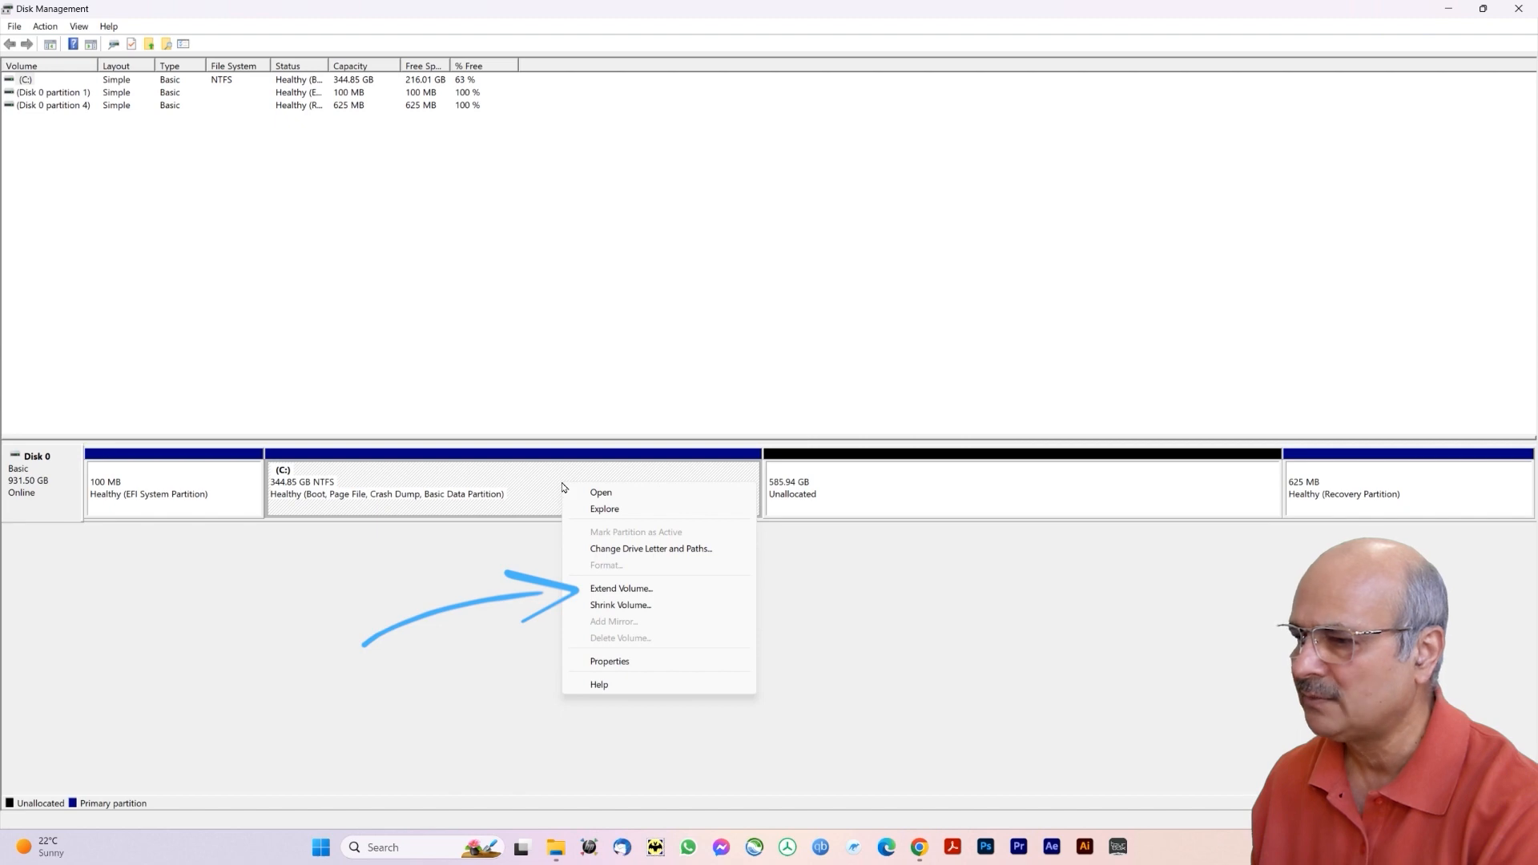
{"action": "left_click", "coordinate": [593, 588]}
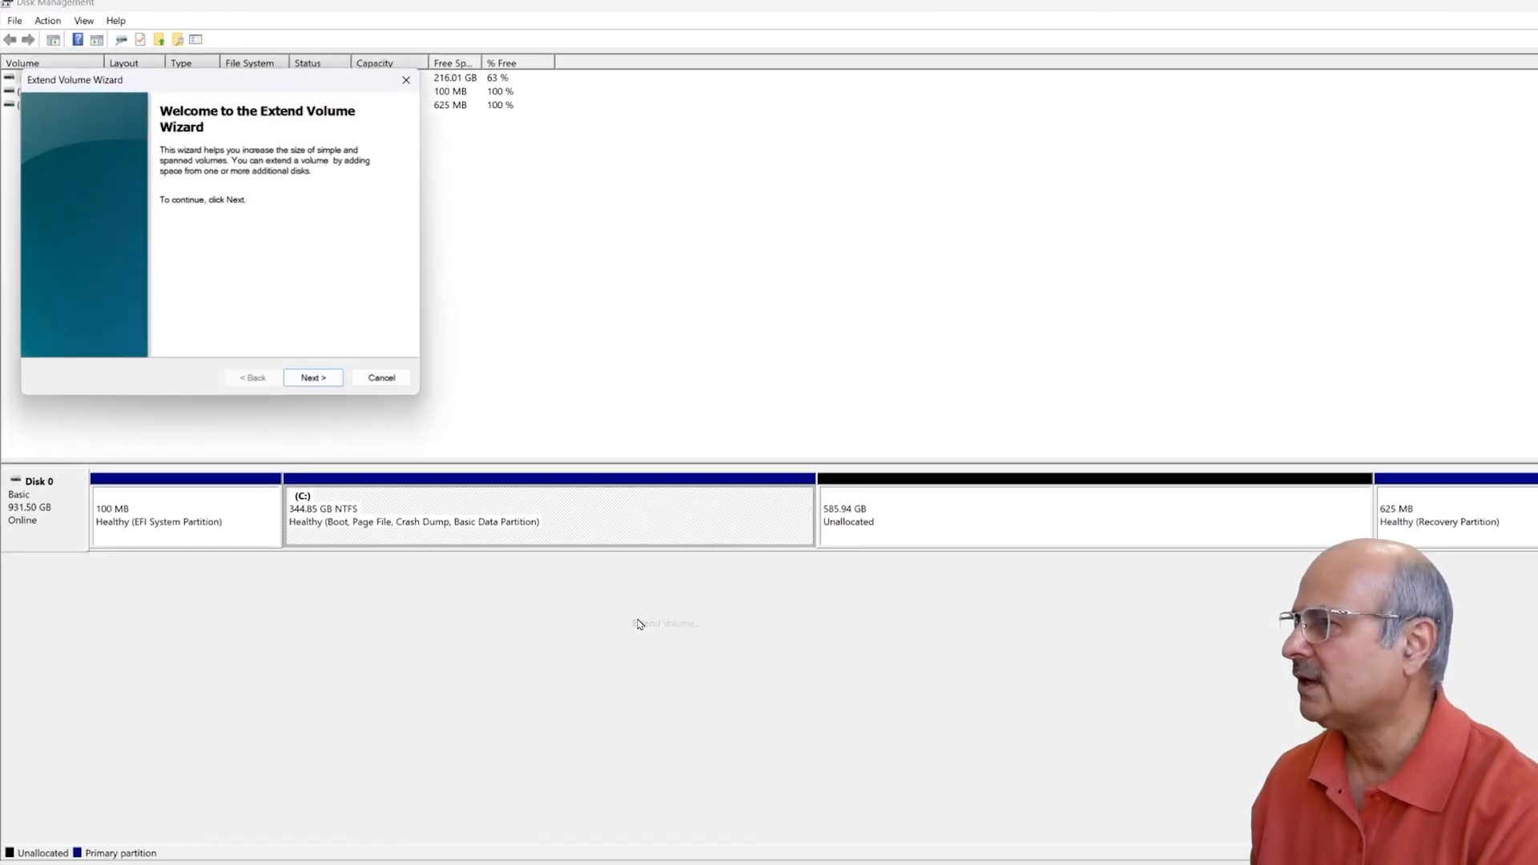
{"action": "left_click", "coordinate": [318, 380]}
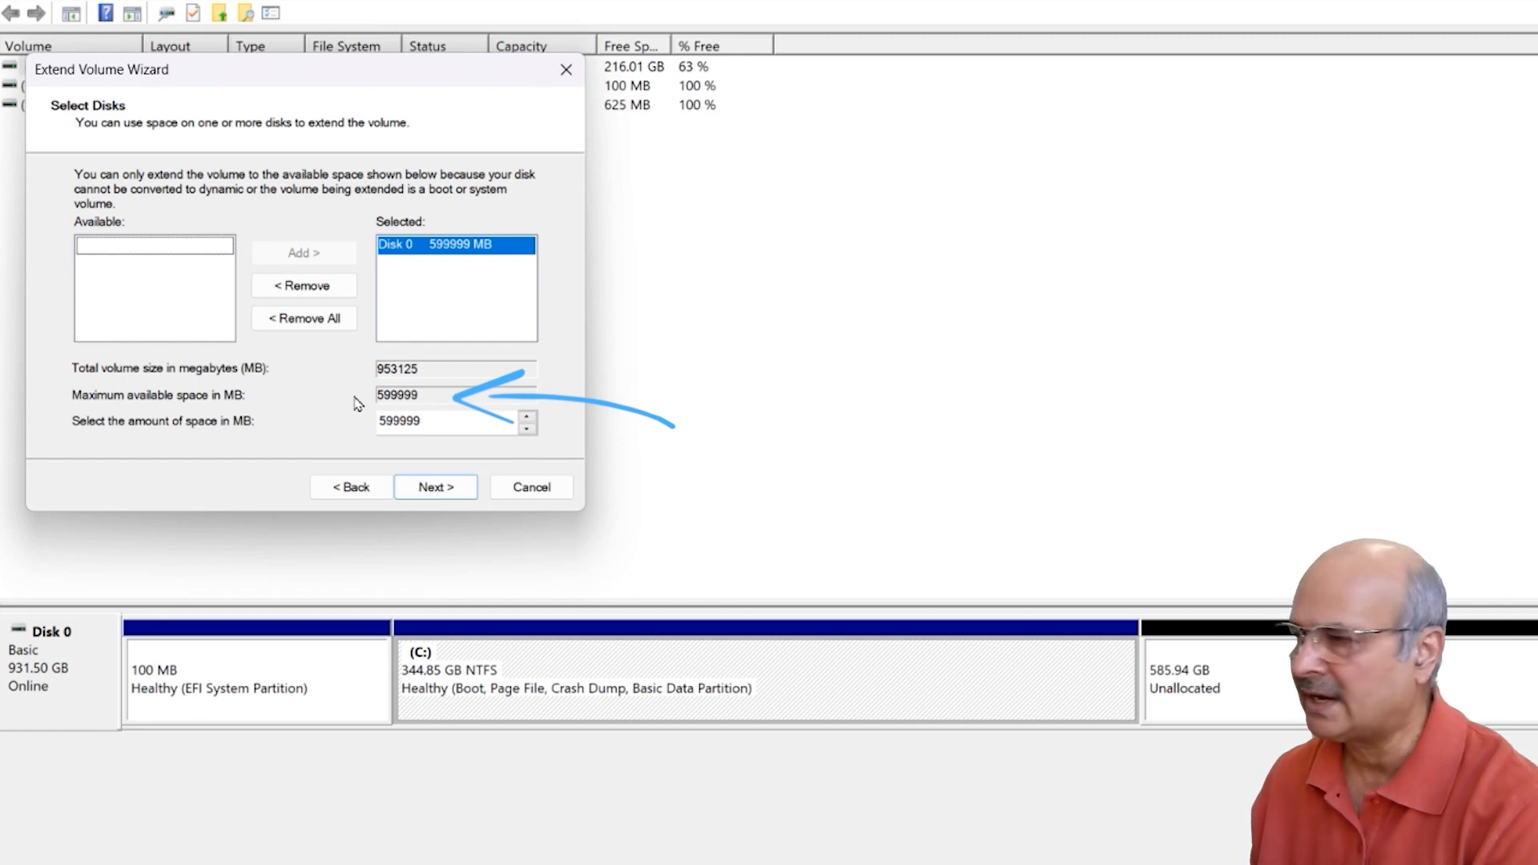
{"action": "left_click_drag", "start_coordinate": [446, 429], "coordinate": [368, 431]}
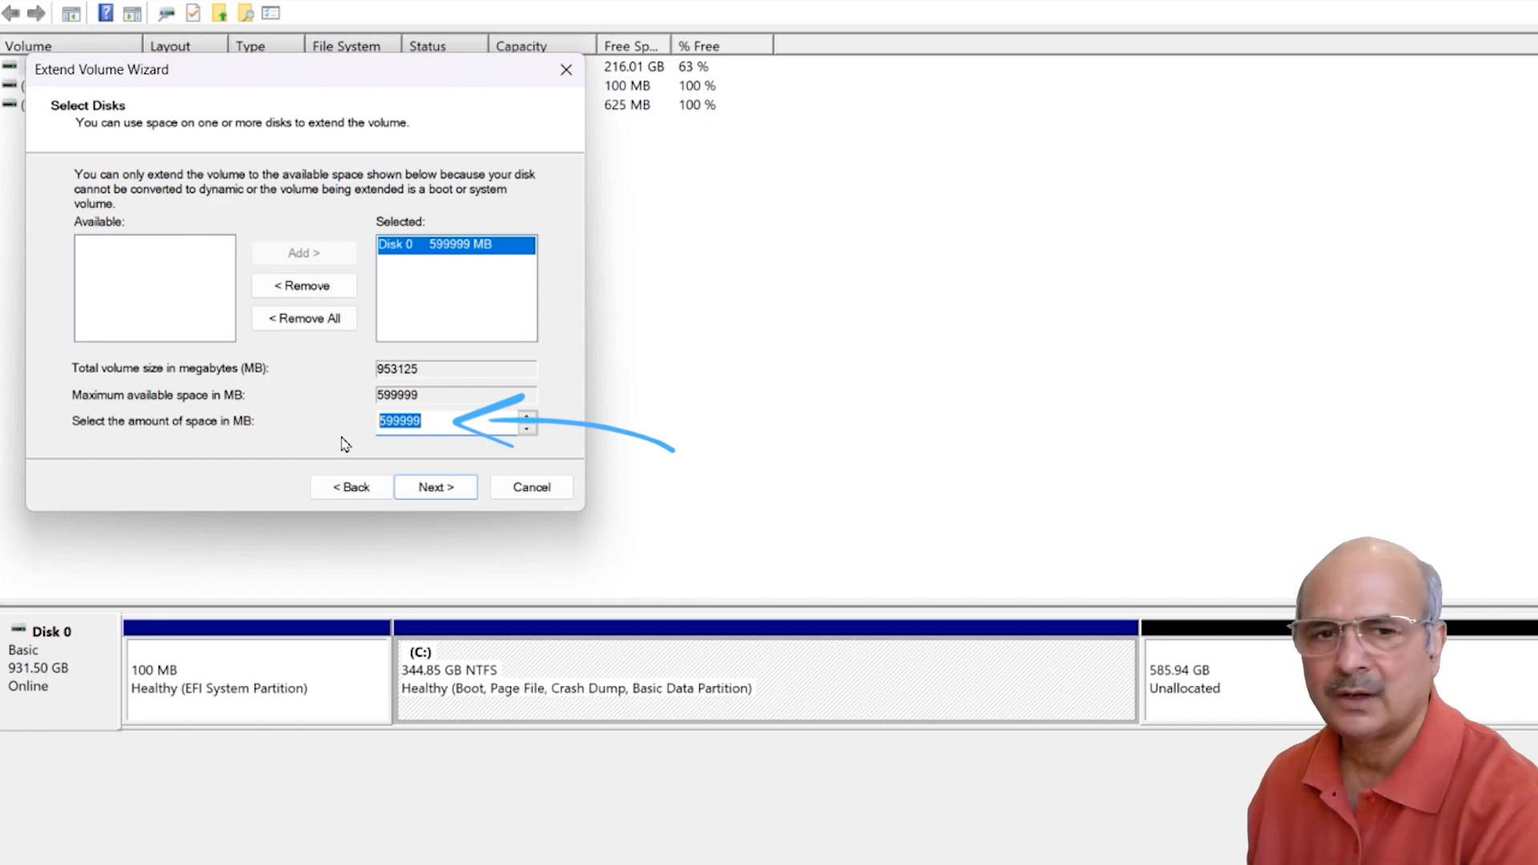
{"action": "type", "text": "500"}
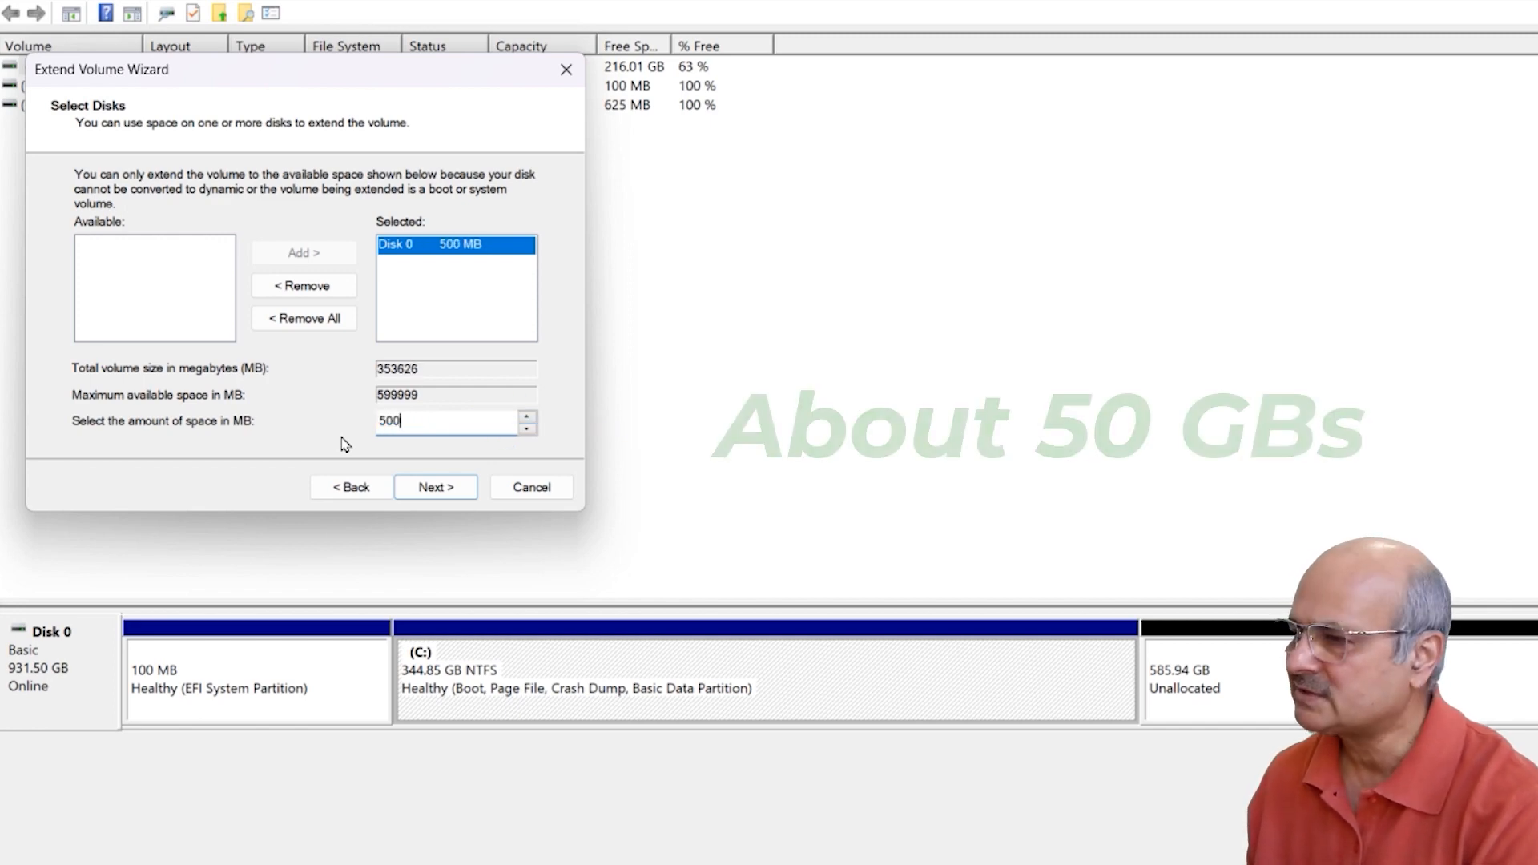
{"action": "type", "text": "00"}
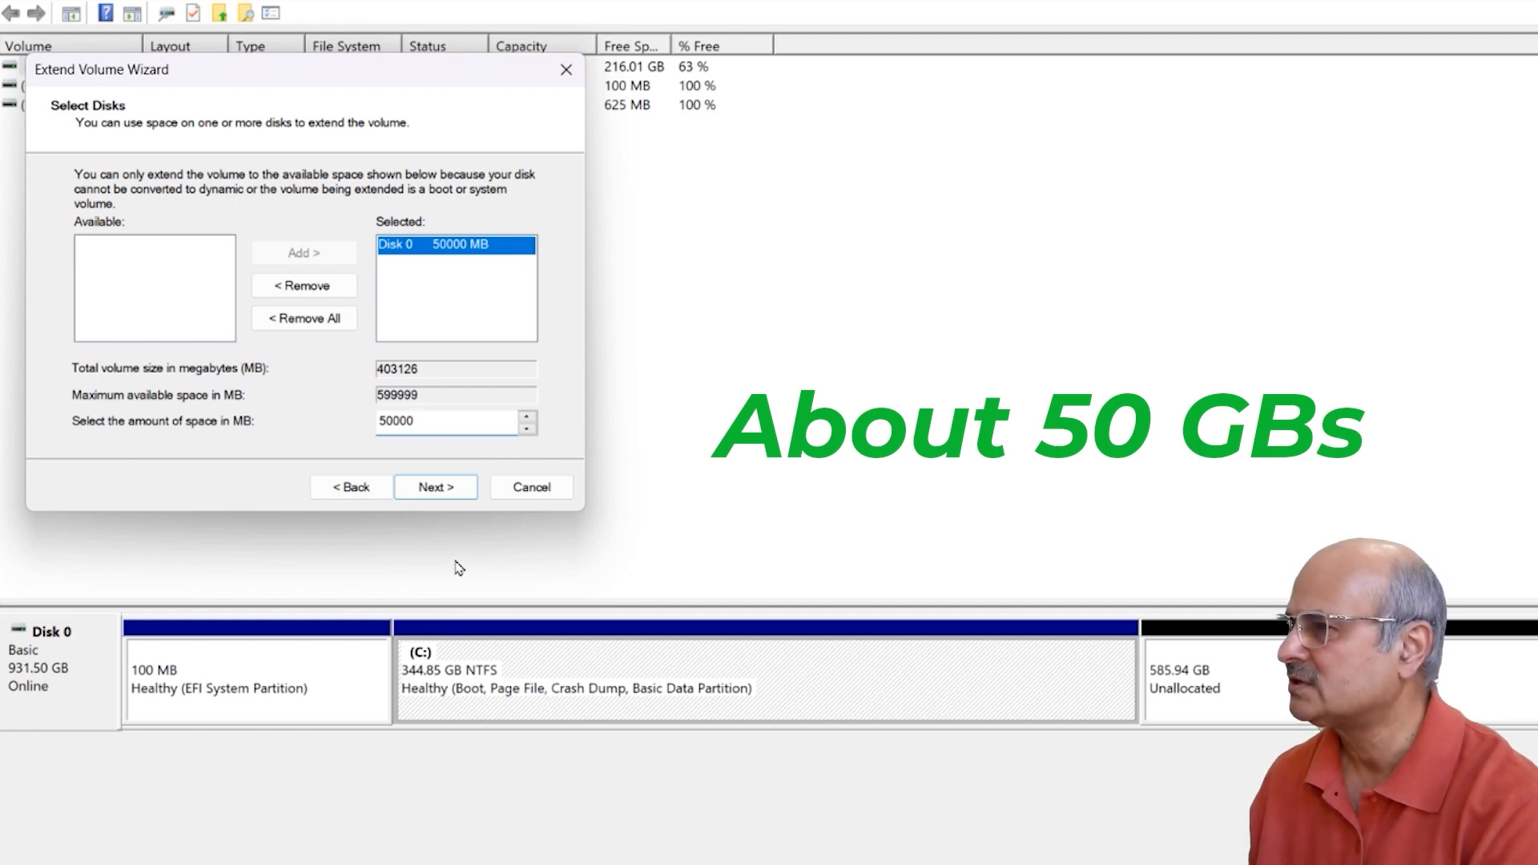
{"action": "left_click", "coordinate": [445, 494]}
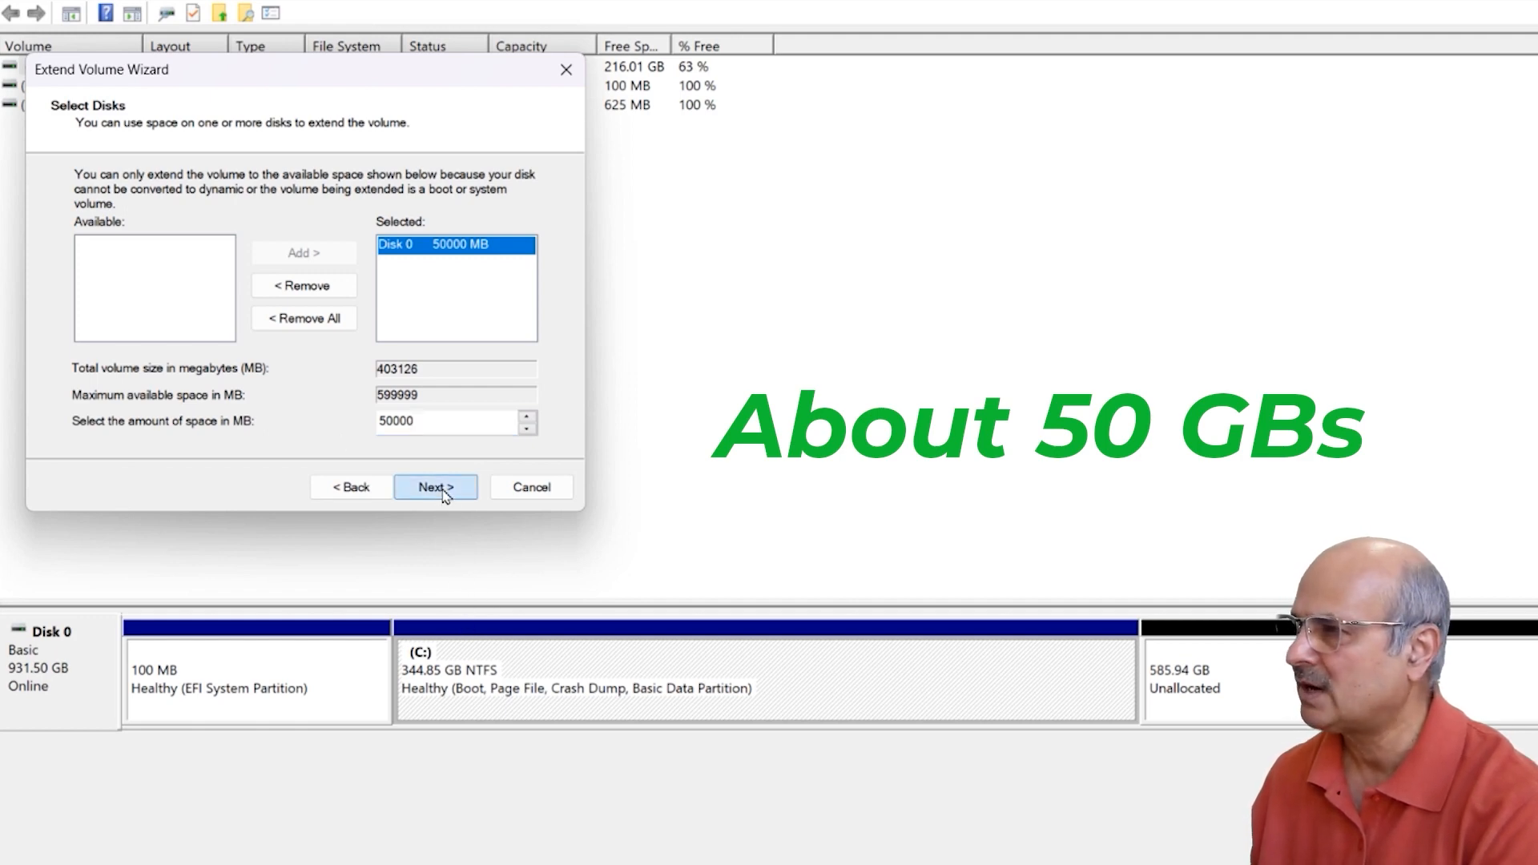
{"action": "left_click", "coordinate": [445, 494]}
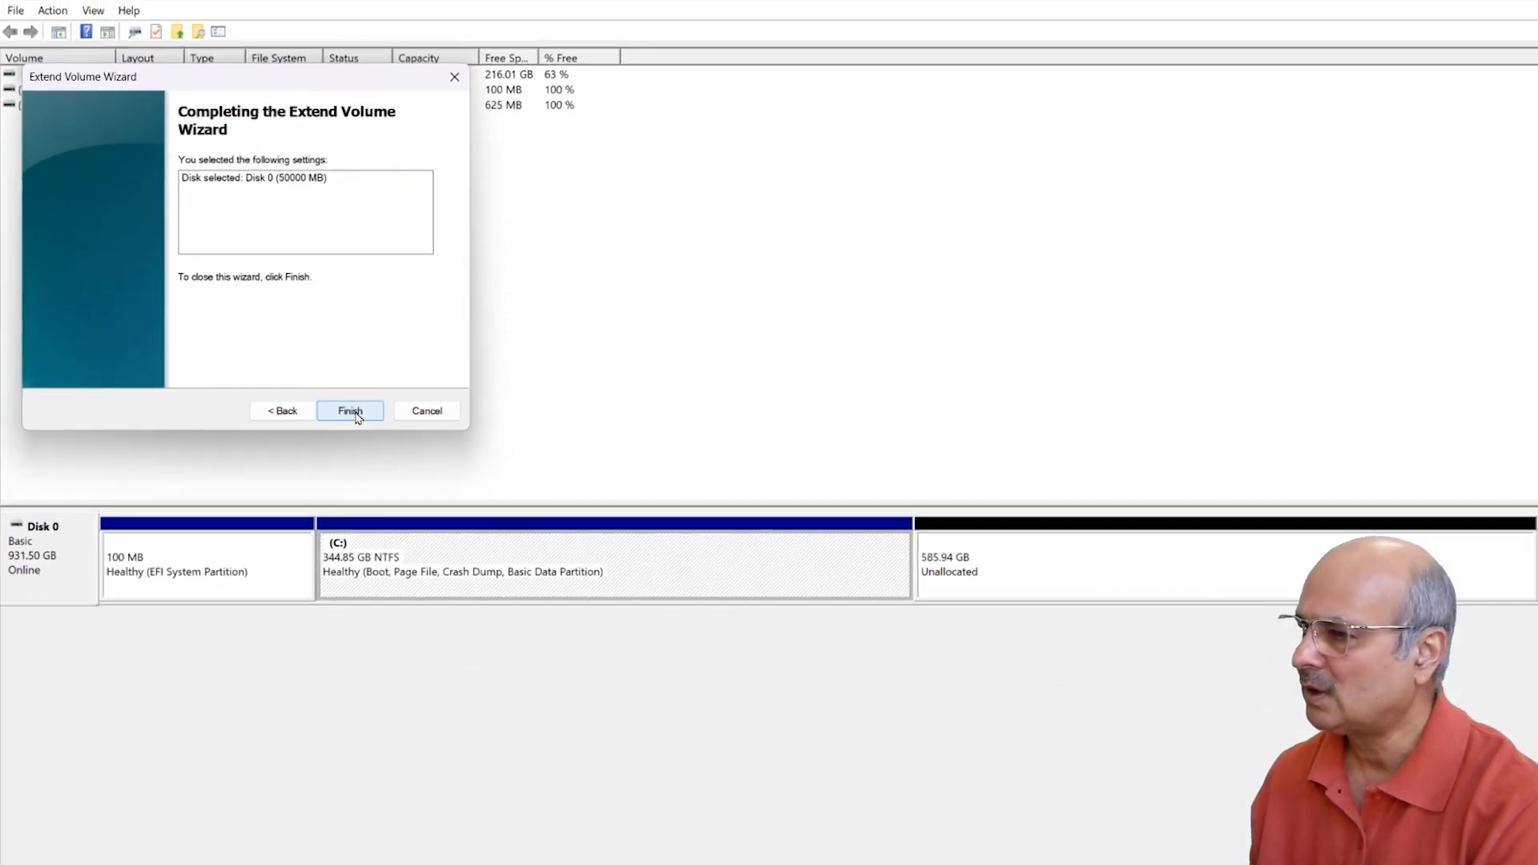
{"action": "left_click", "coordinate": [293, 360]}
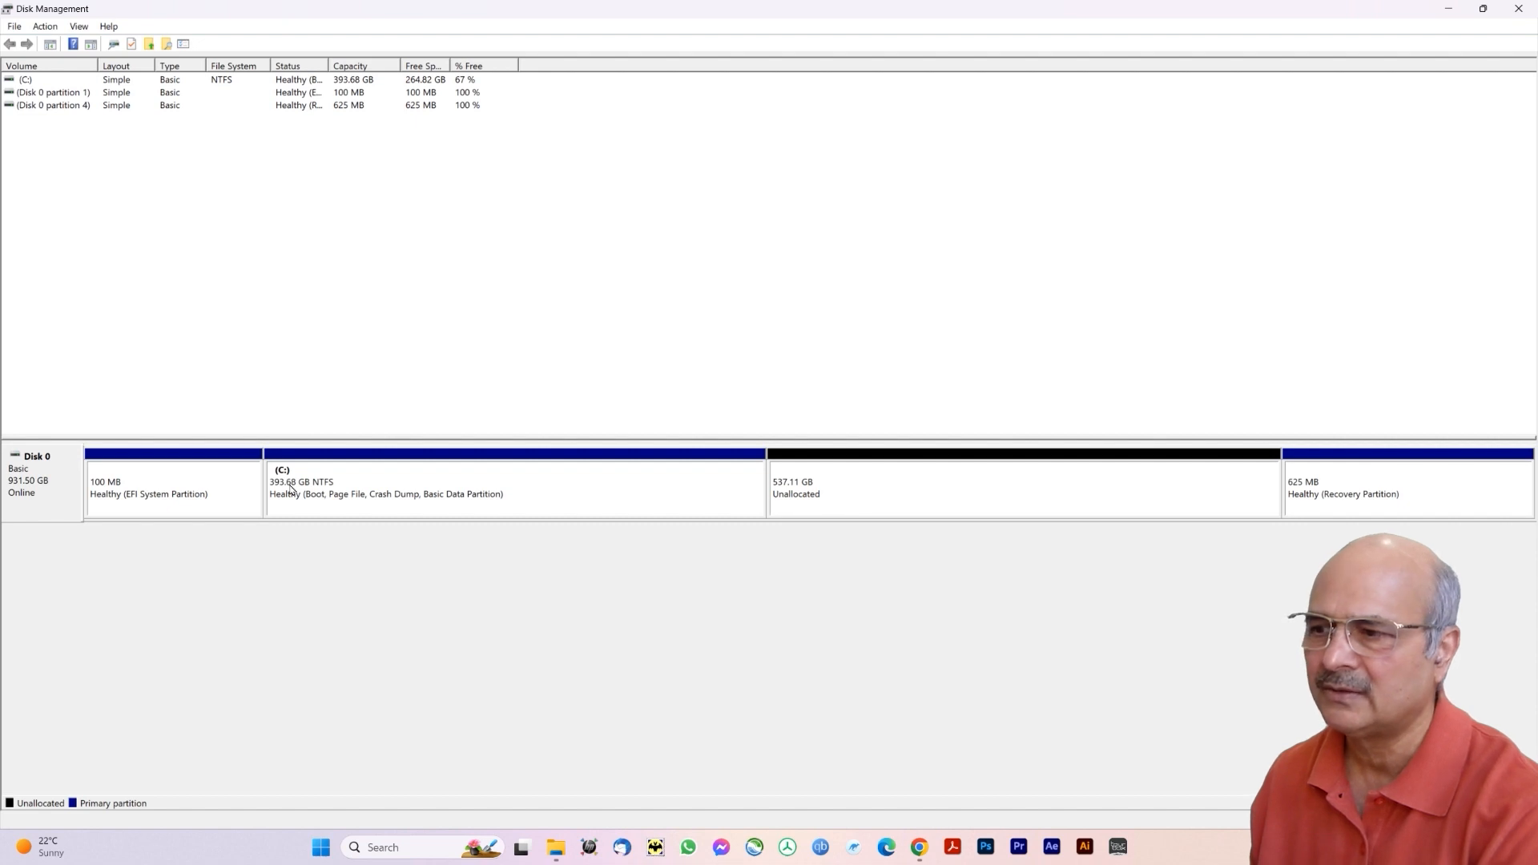
Create a simple volume from all the remaining unallocated space, with drive letter D, quick NTFS format and the label DATA
{"action": "left_click", "coordinate": [894, 489]}
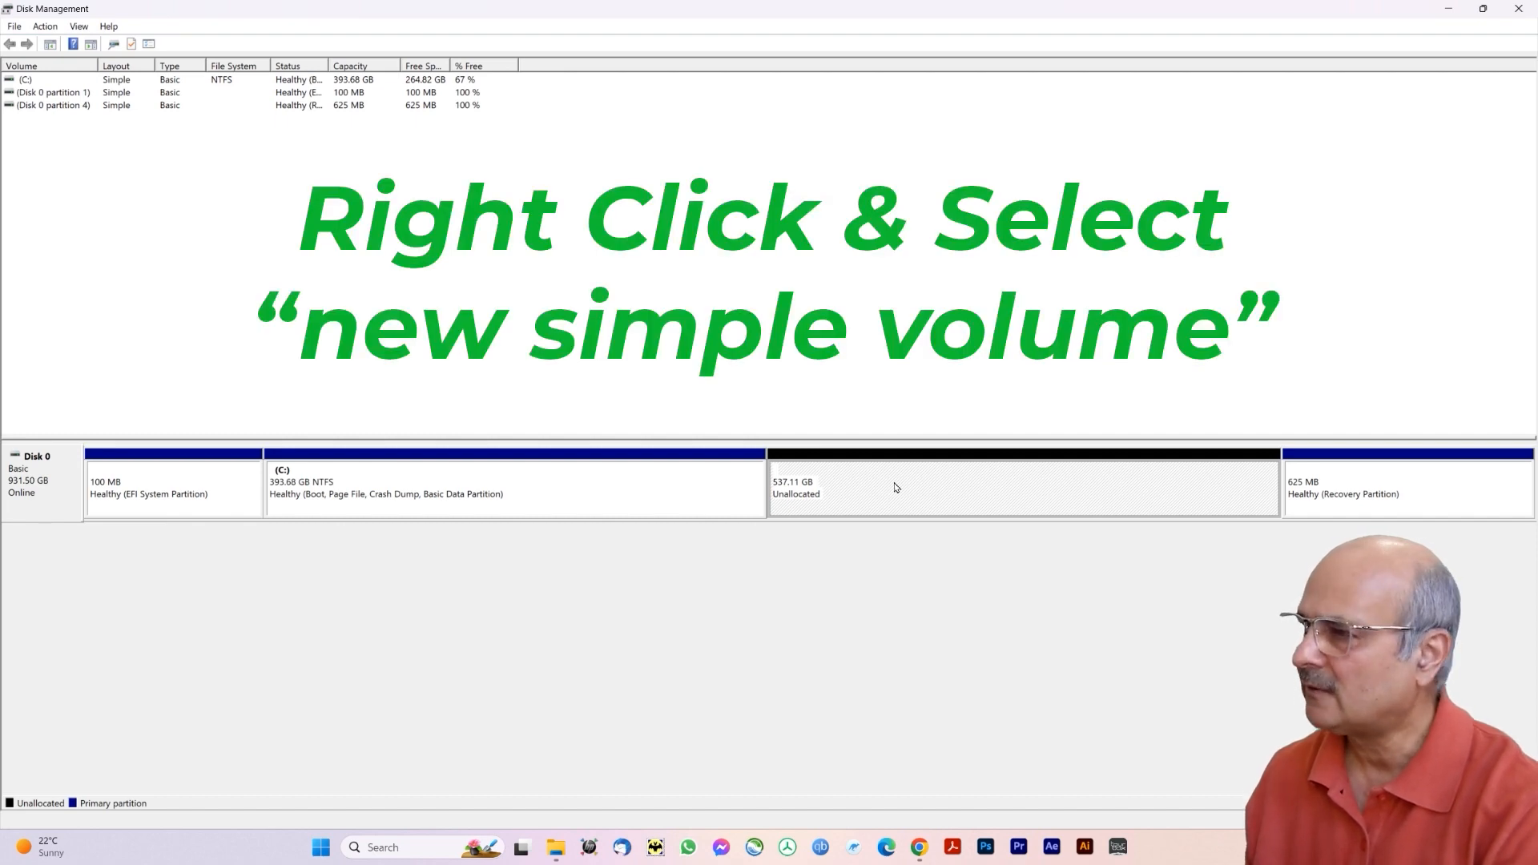
{"action": "right_click", "coordinate": [895, 487]}
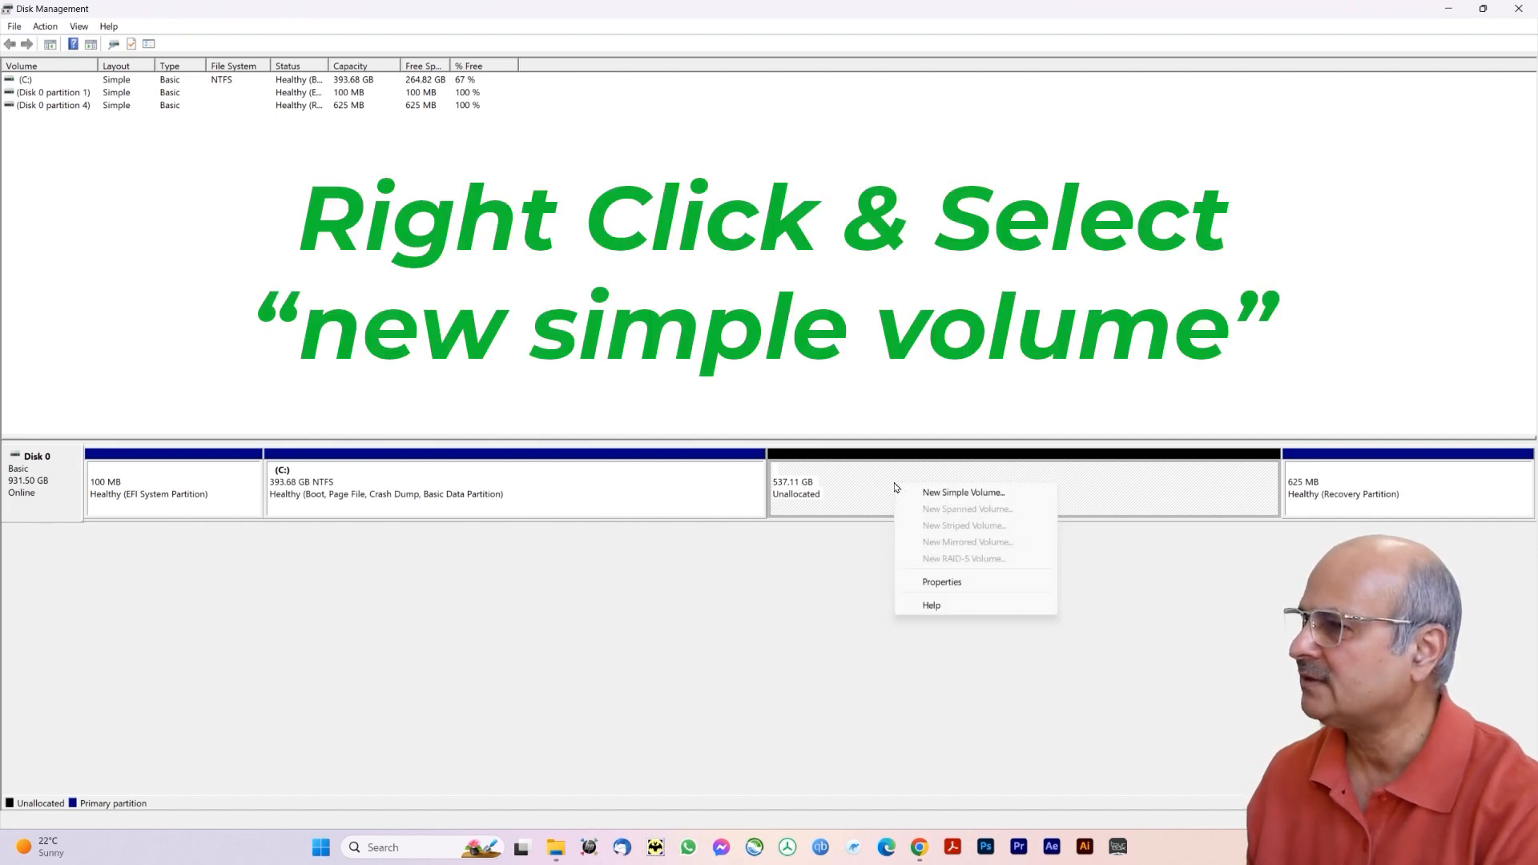
{"action": "left_click", "coordinate": [964, 492]}
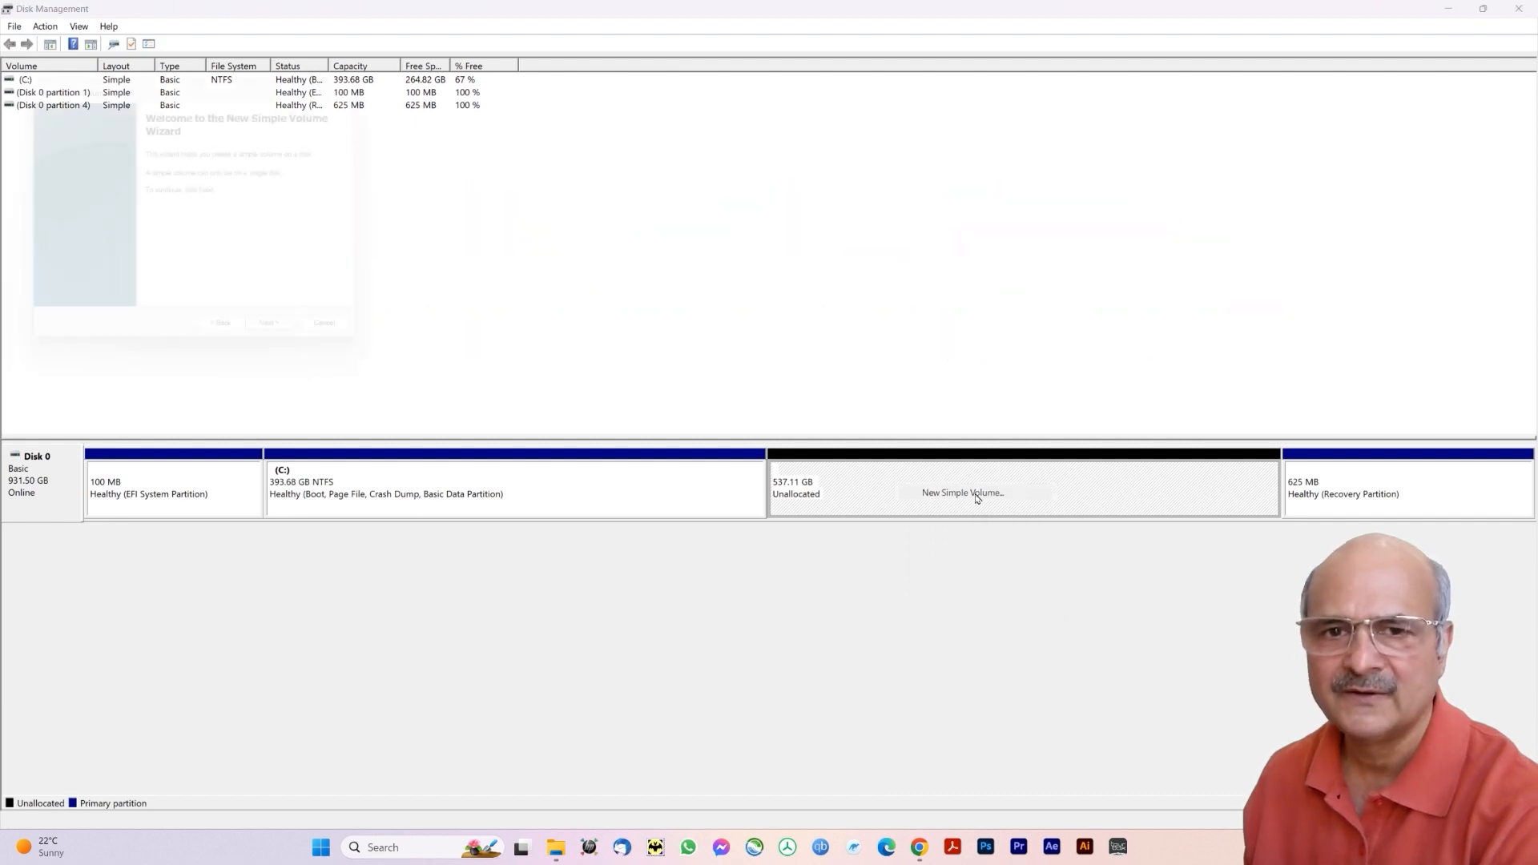
{"action": "left_click", "coordinate": [278, 349]}
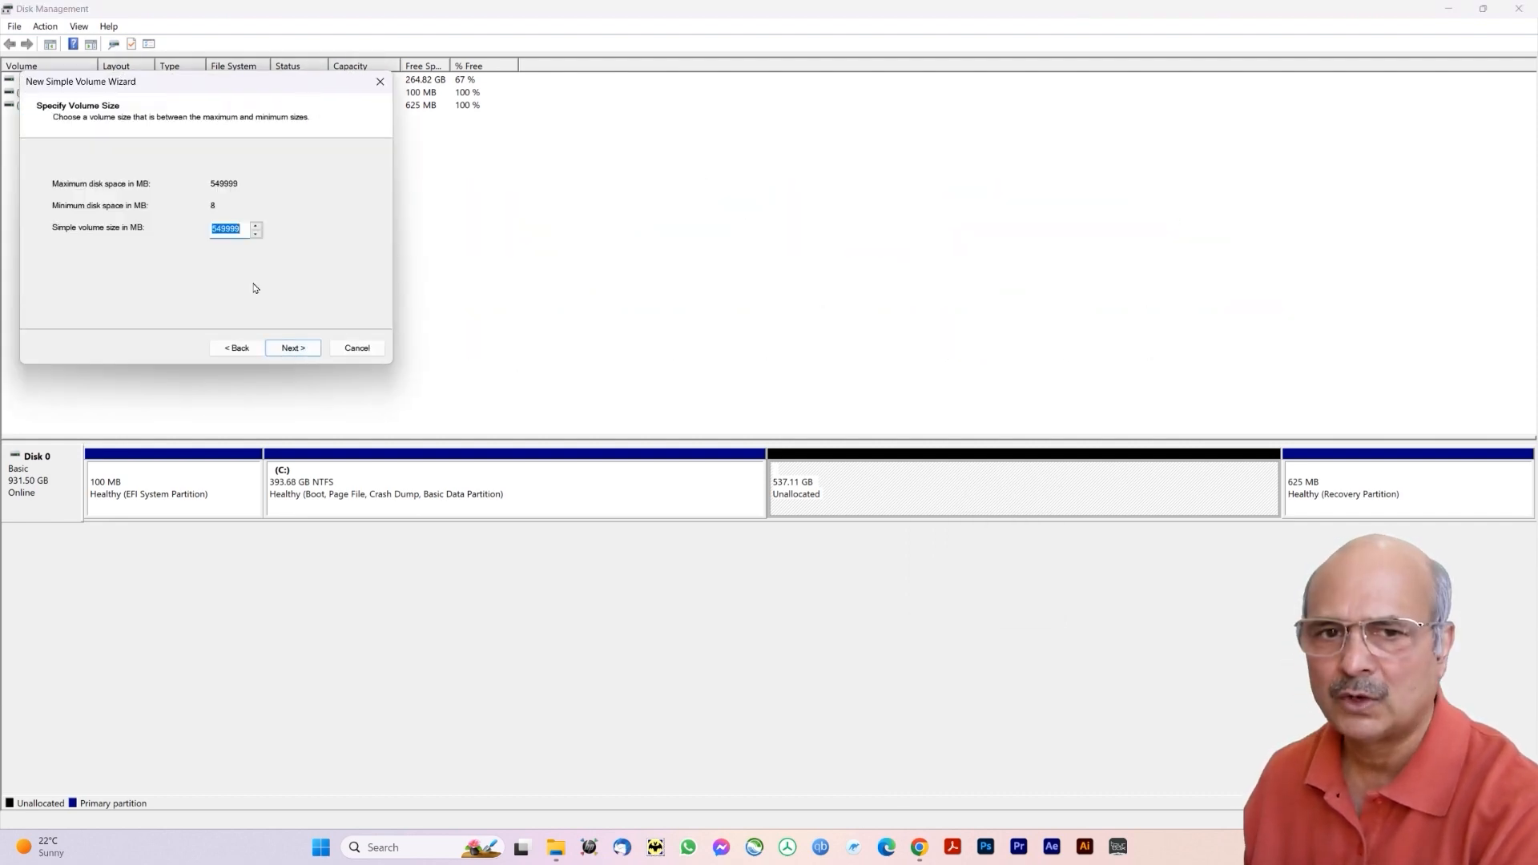
{"action": "left_click", "coordinate": [295, 350]}
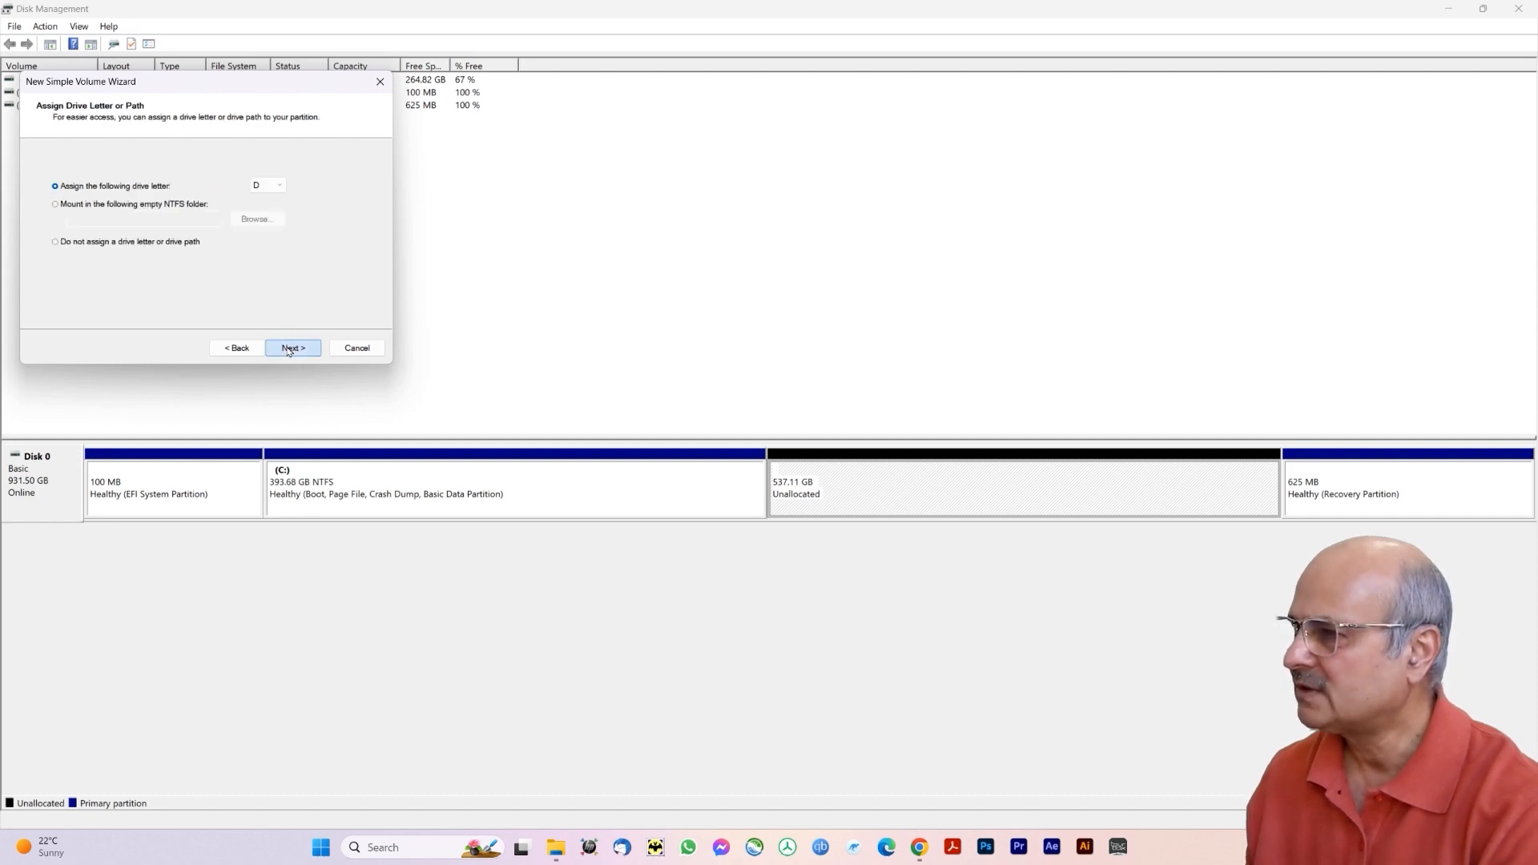
{"action": "left_click", "coordinate": [289, 350]}
{"action": "left_click_drag", "start_coordinate": [237, 258], "coordinate": [117, 265]}
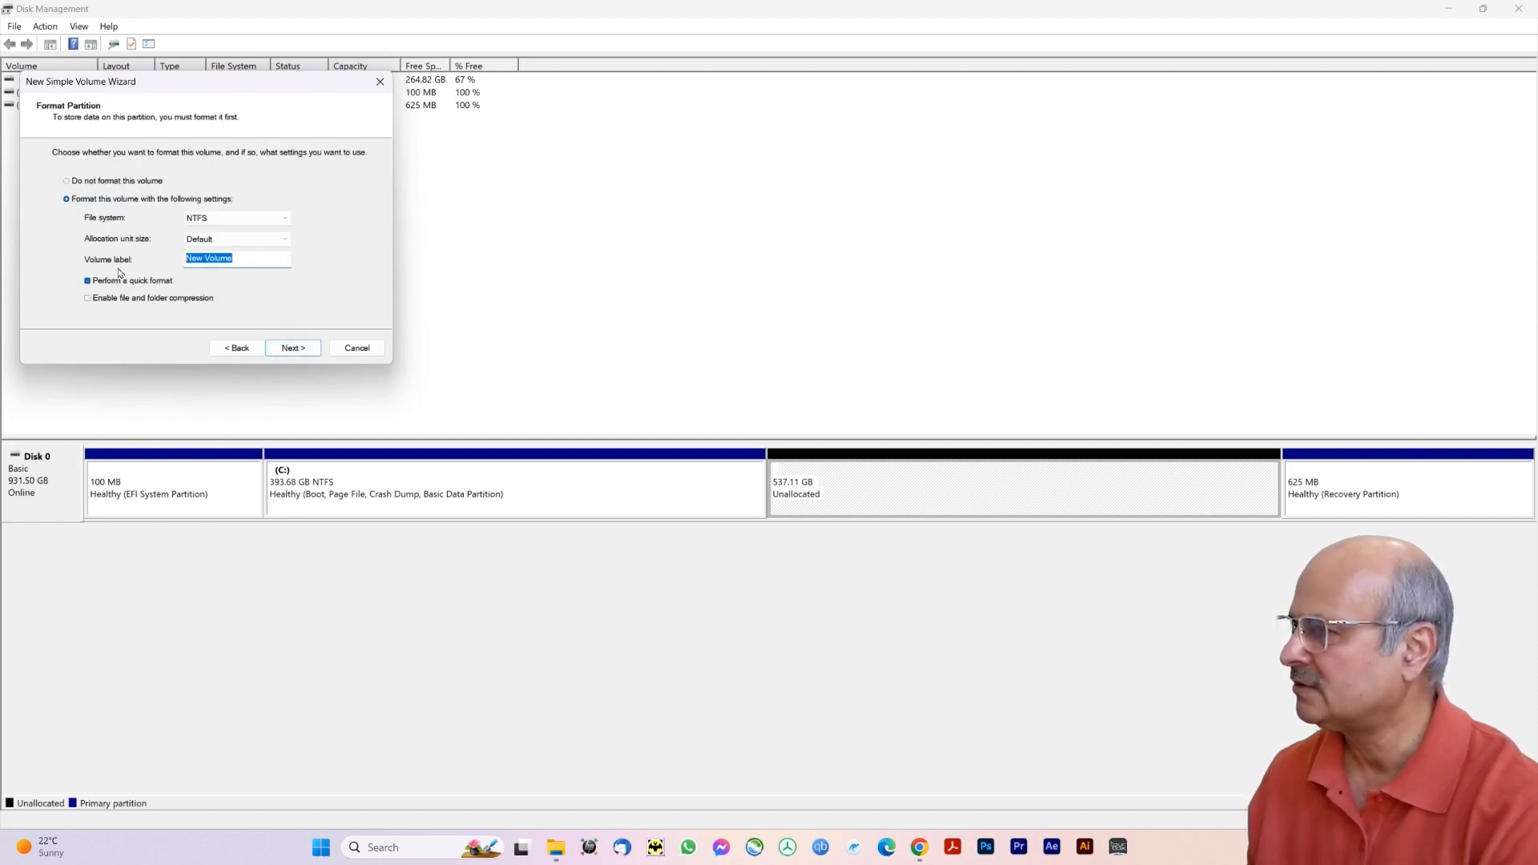
{"action": "type", "text": "DATA"}
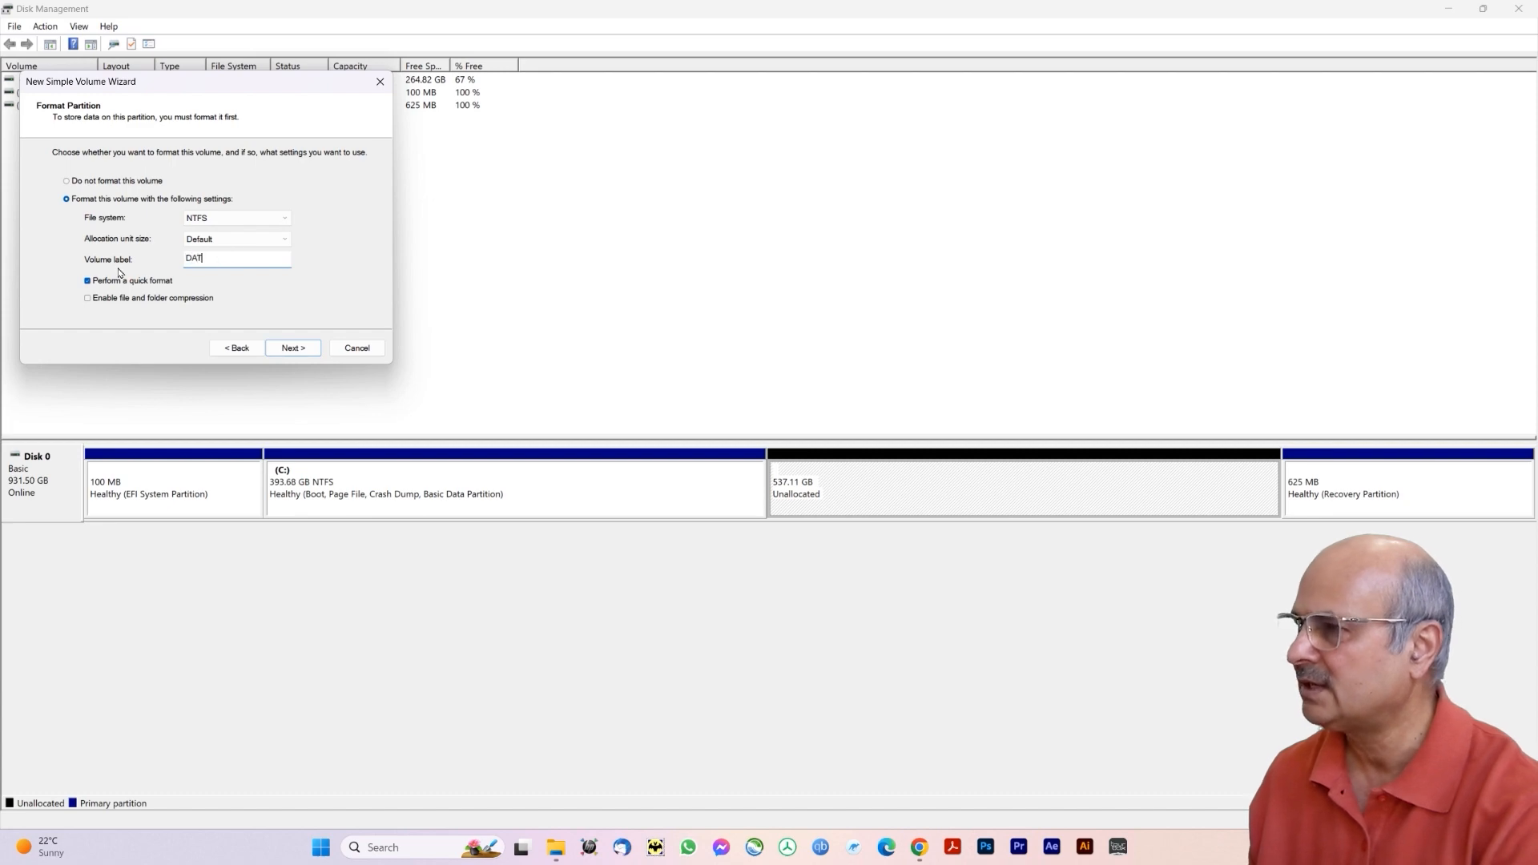
{"action": "left_click", "coordinate": [293, 348]}
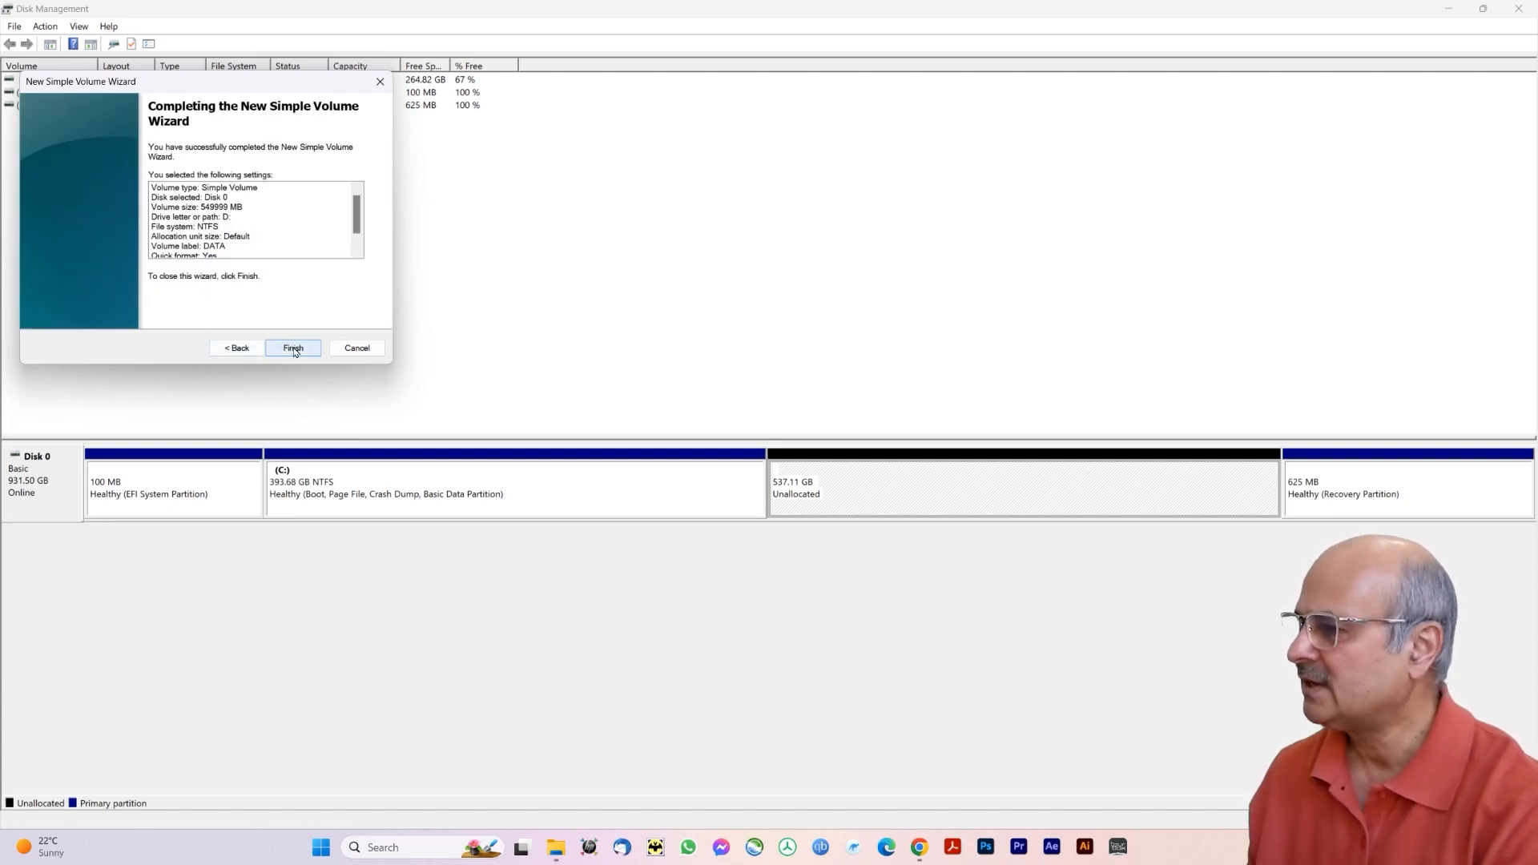
{"action": "left_click", "coordinate": [293, 348]}
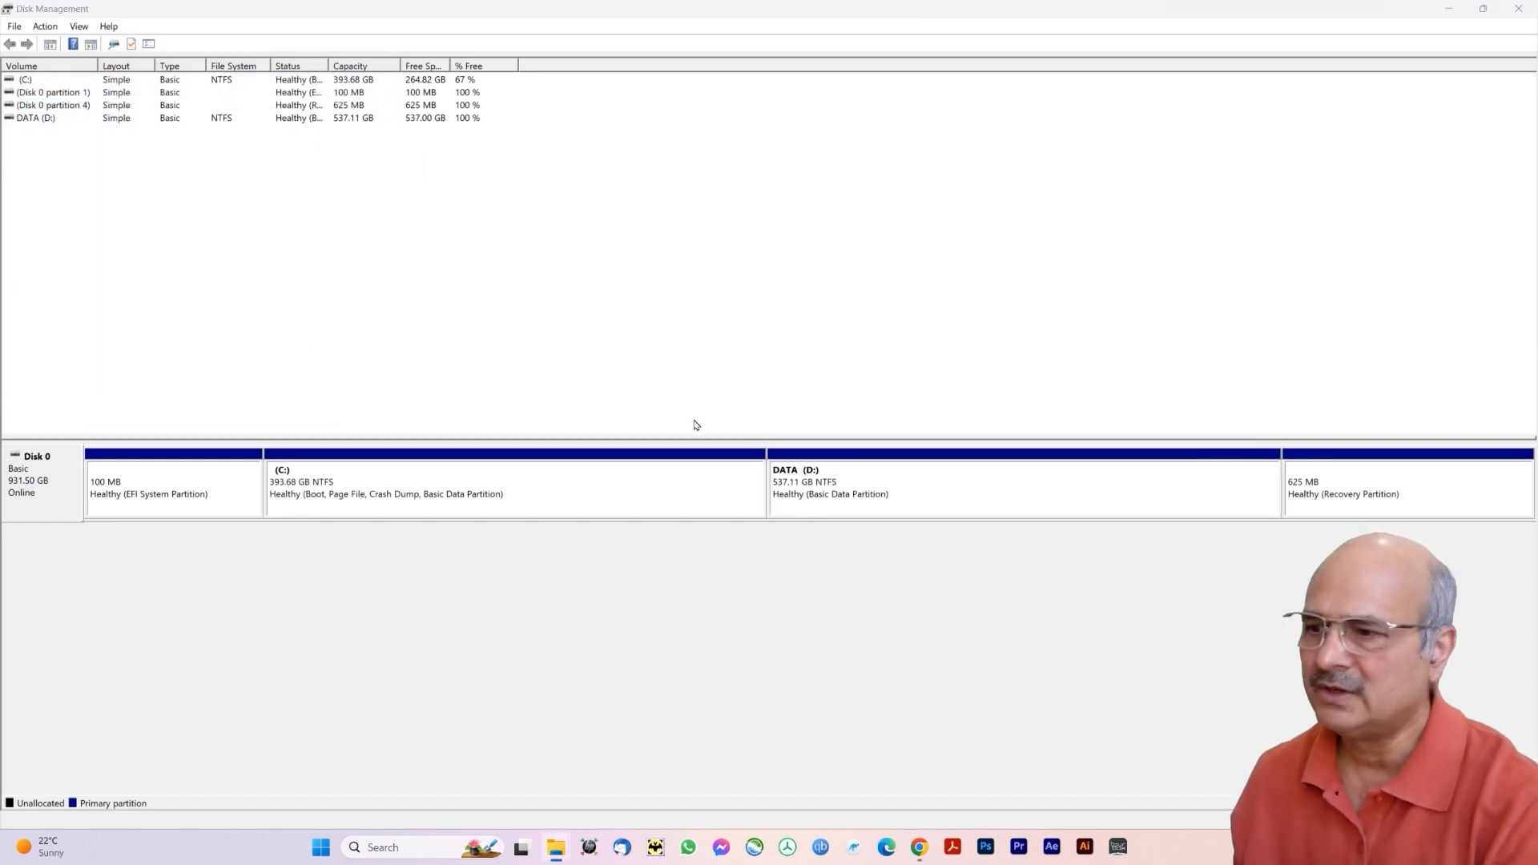
Check the C: and newly created DATA (D:) drives under This PC in File Explorer
{"action": "left_click_drag", "start_coordinate": [1537, 27], "coordinate": [669, 2]}
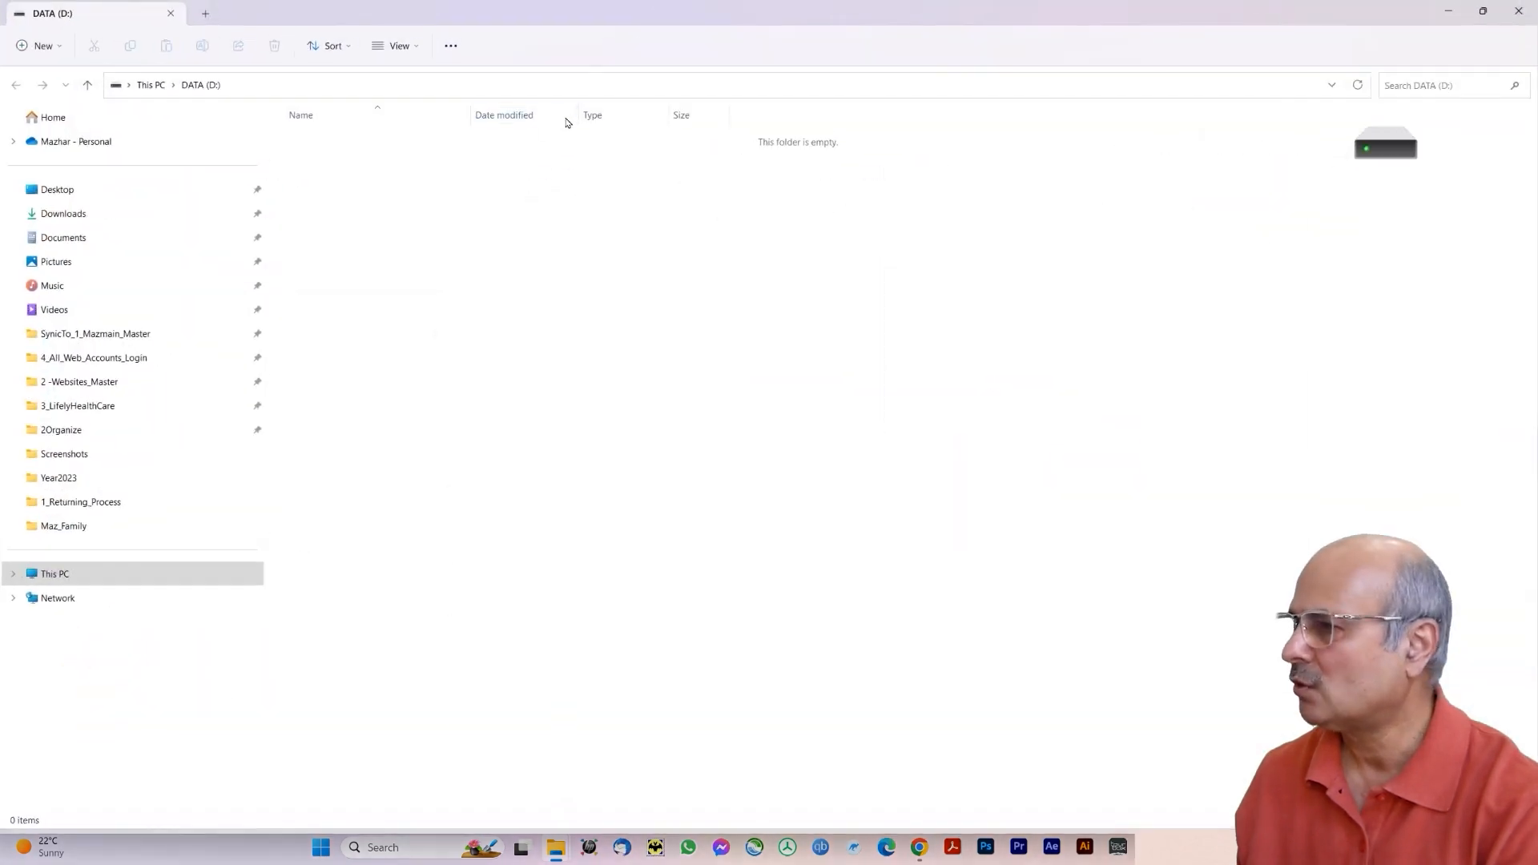
{"action": "left_click", "coordinate": [87, 85]}
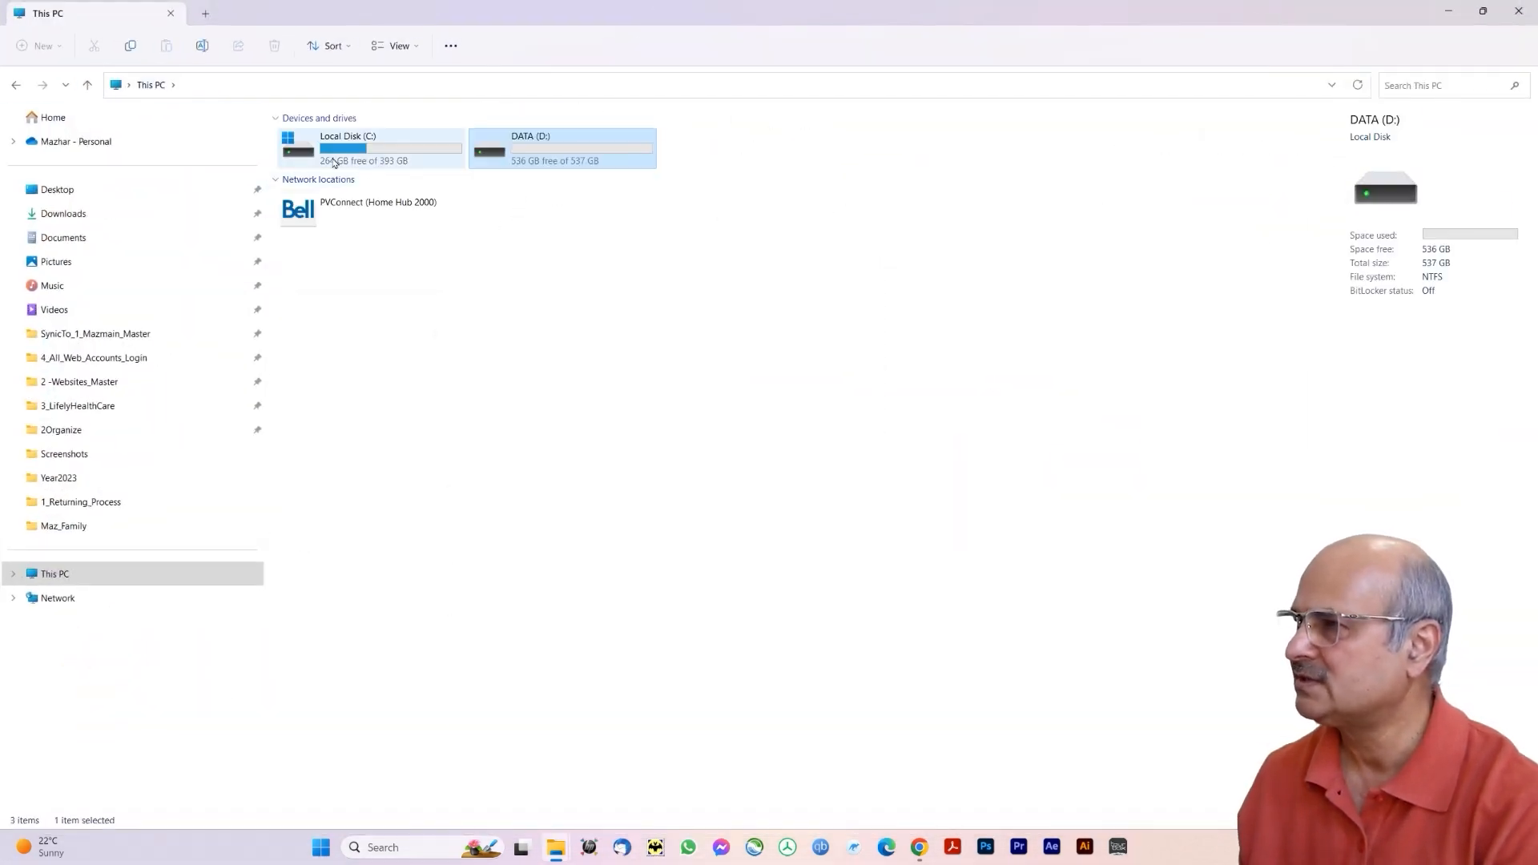